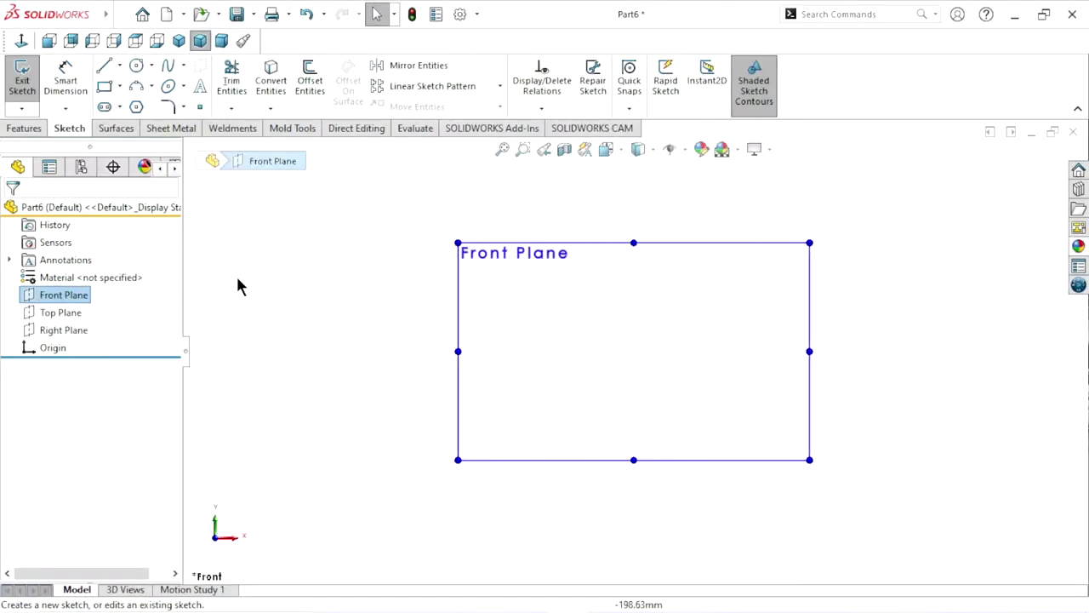
Draw a horizontal centerline running from left to right of the sketch origin
{"action": "left_click", "coordinate": [120, 66]}
{"action": "left_click", "coordinate": [120, 104]}
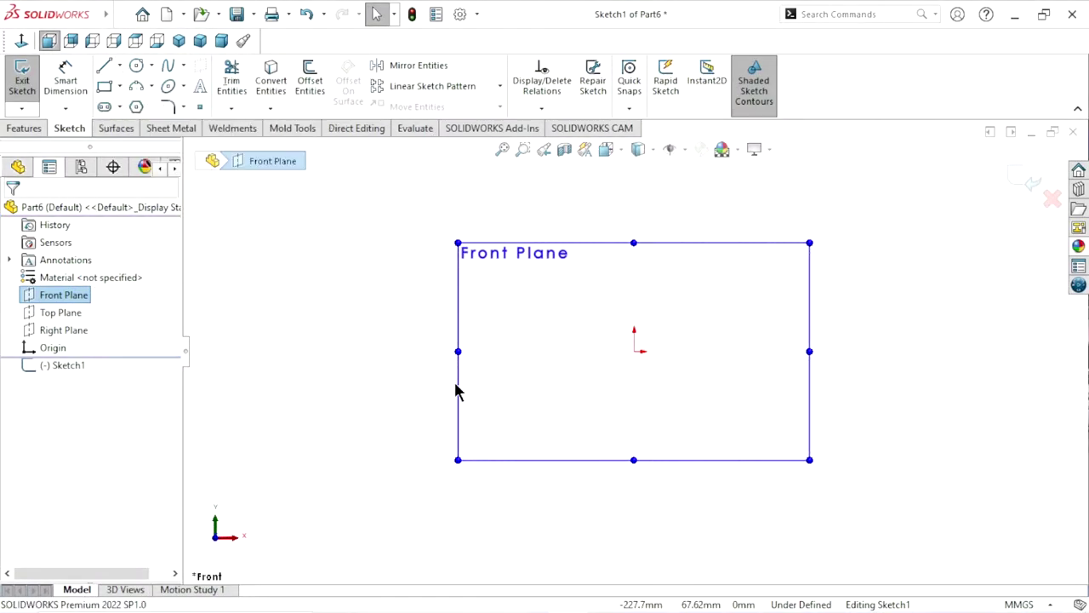
{"action": "left_click", "coordinate": [566, 351]}
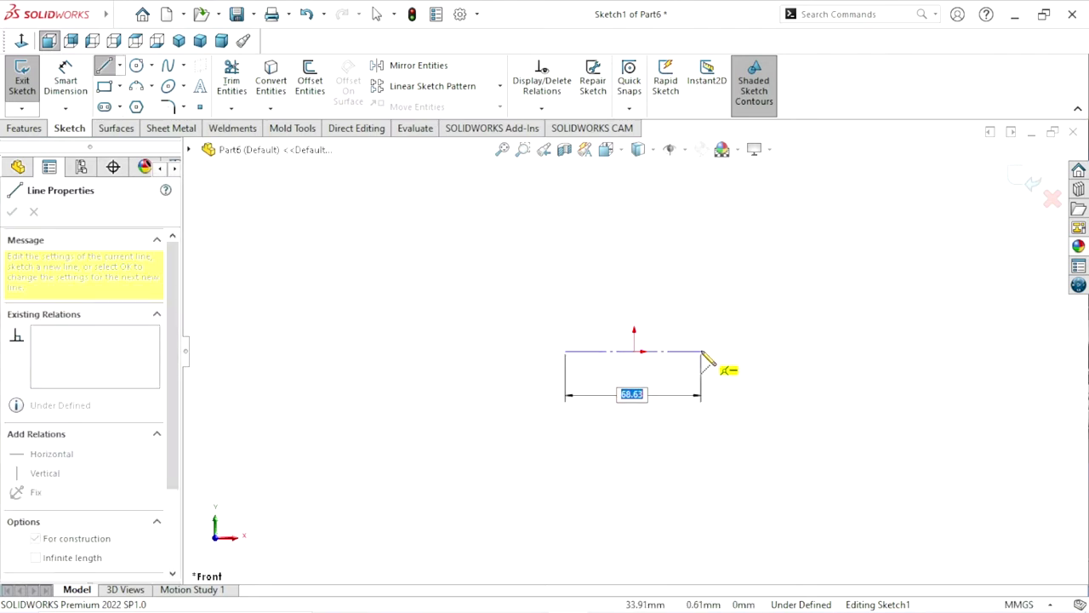
{"action": "left_click", "coordinate": [701, 351]}
{"action": "right_click", "coordinate": [717, 303]}
{"action": "left_click", "coordinate": [757, 333]}
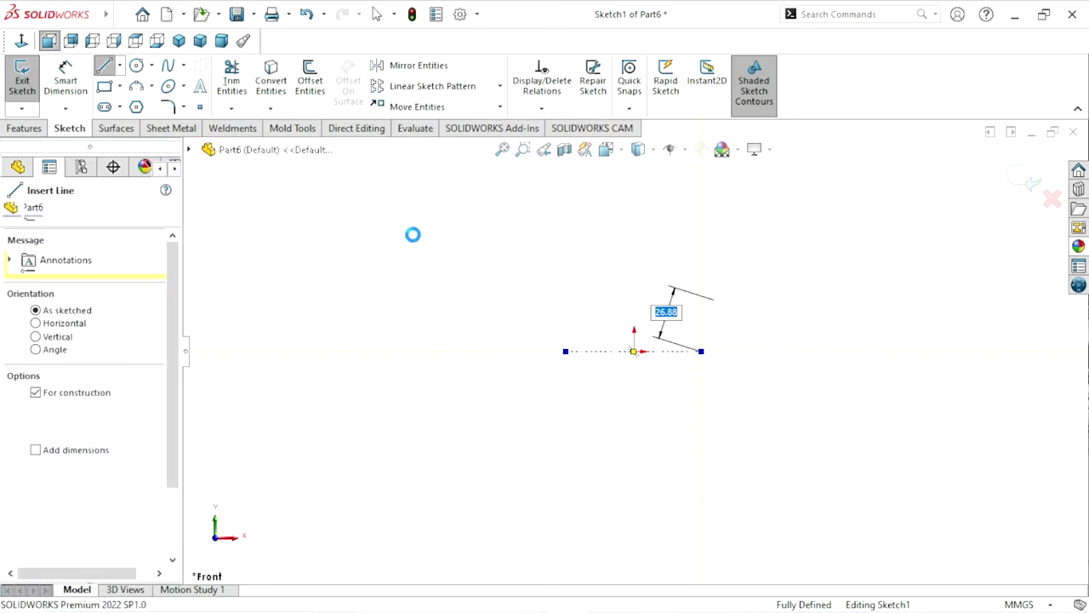
{"action": "key", "text": "Escape"}
{"action": "left_click", "coordinate": [112, 67]}
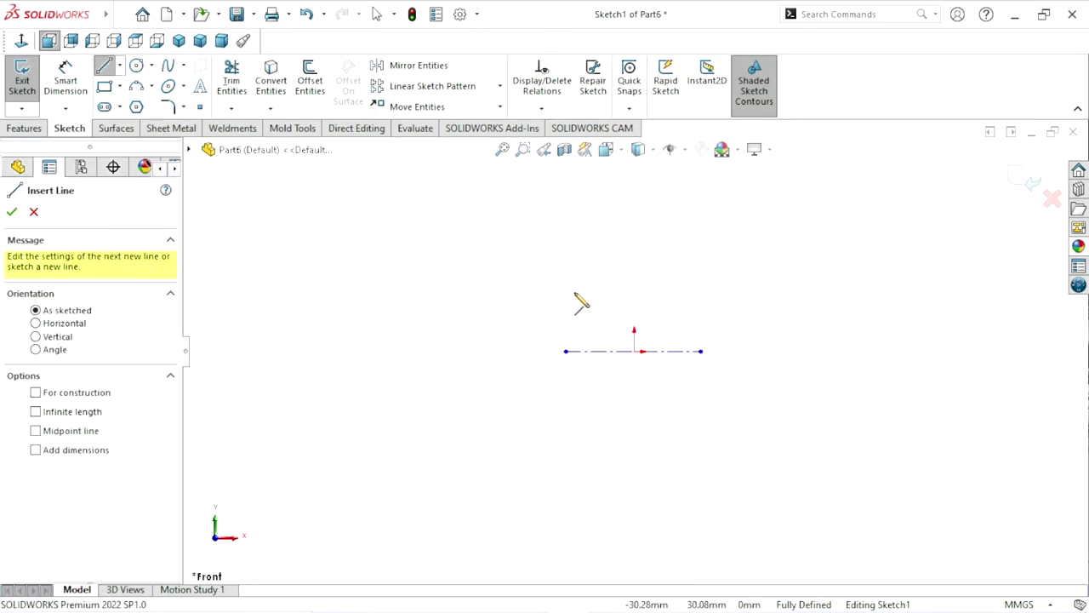
Draw a closed seven-sided line profile with a V-notch on its right side, above the centerline
{"action": "left_click", "coordinate": [574, 292]}
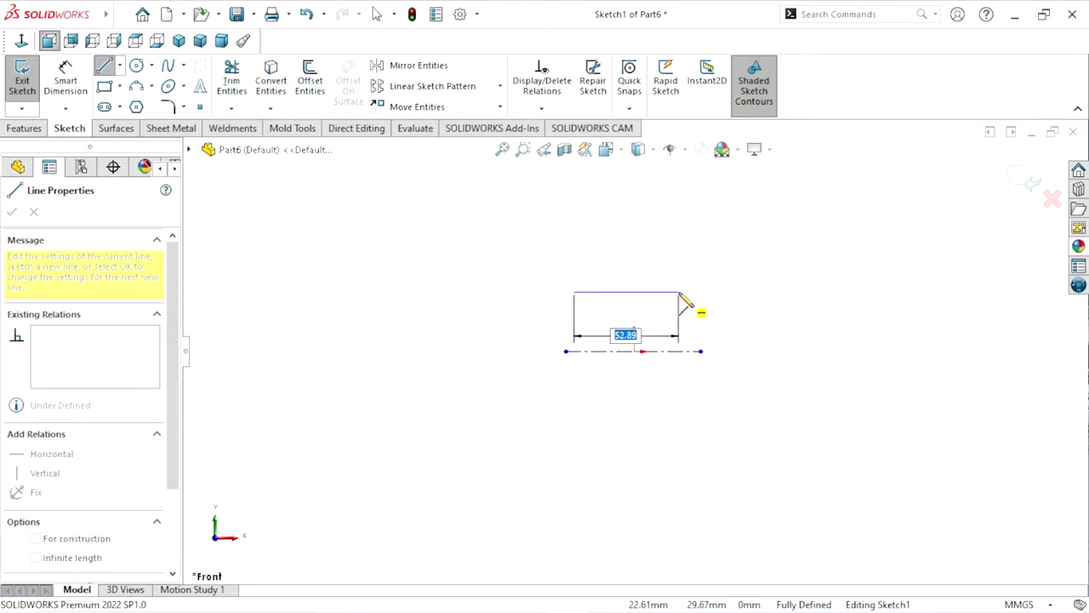
{"action": "left_click", "coordinate": [678, 292]}
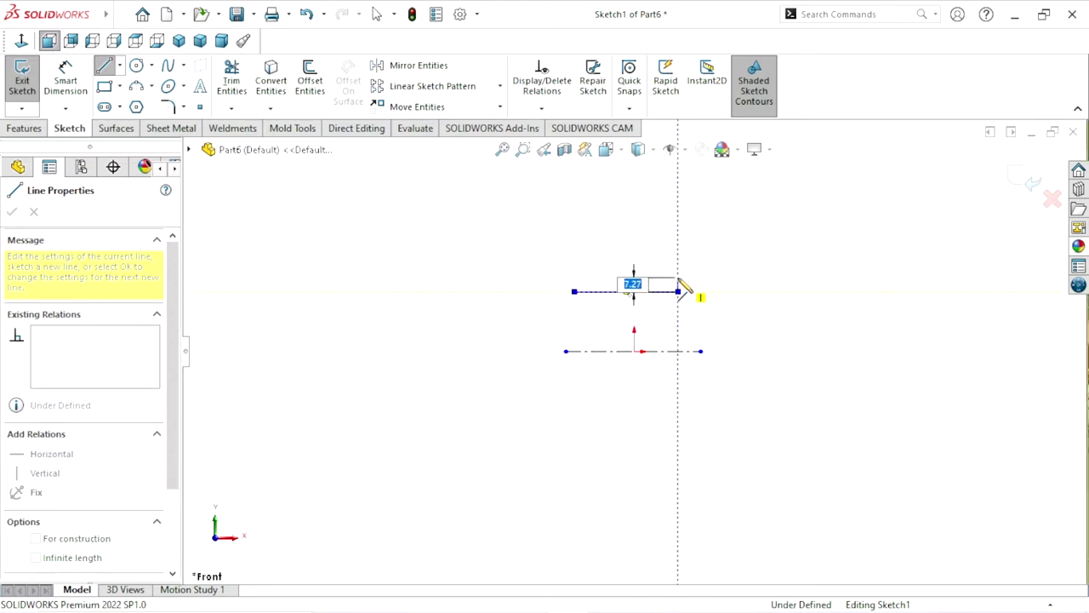
{"action": "left_click", "coordinate": [634, 249]}
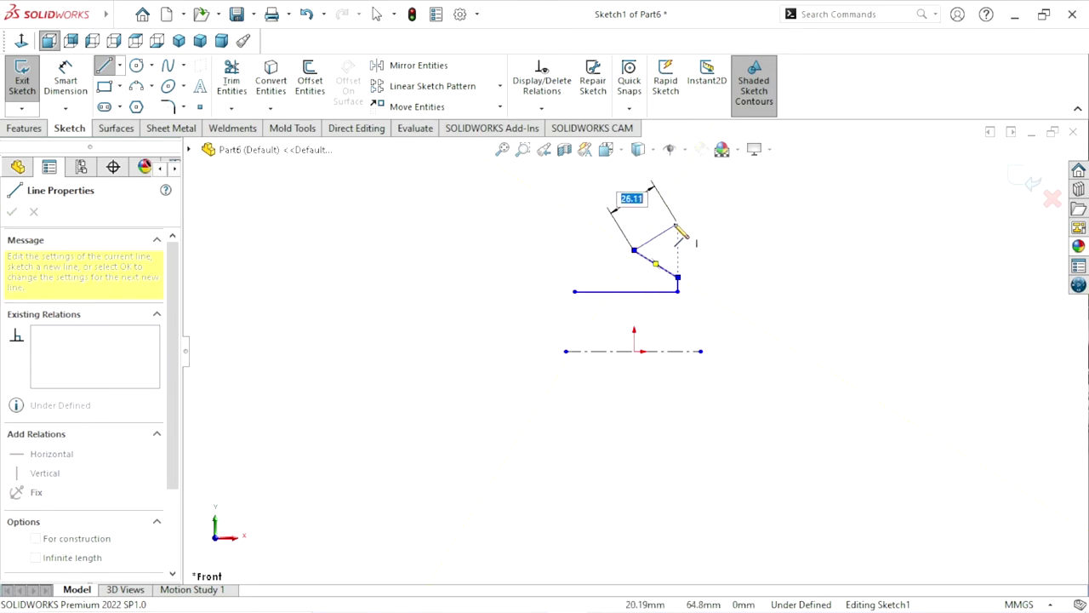
{"action": "left_click", "coordinate": [678, 223]}
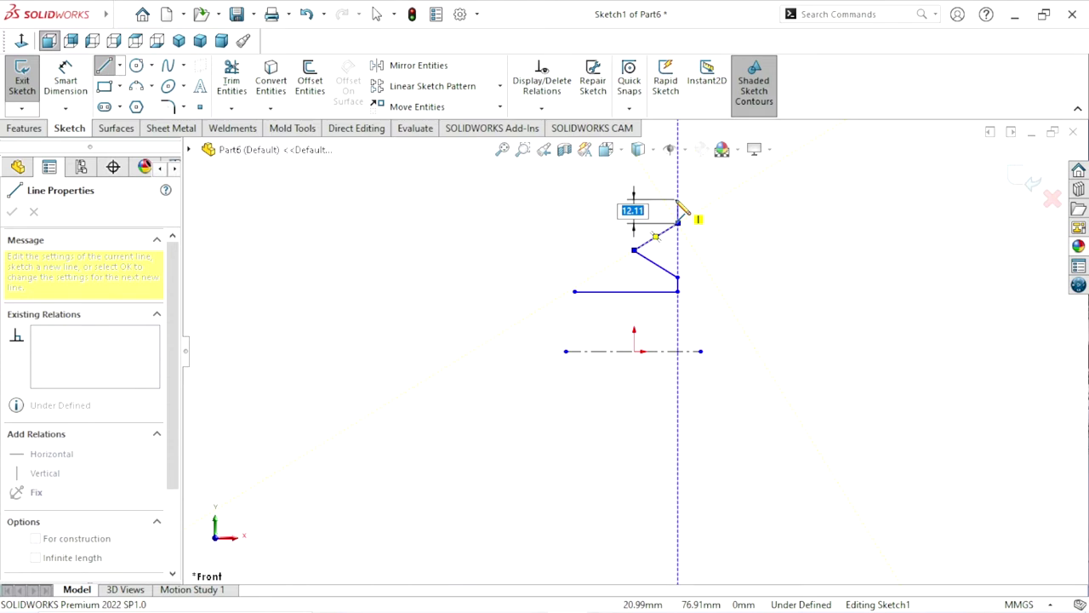
{"action": "left_click", "coordinate": [678, 198]}
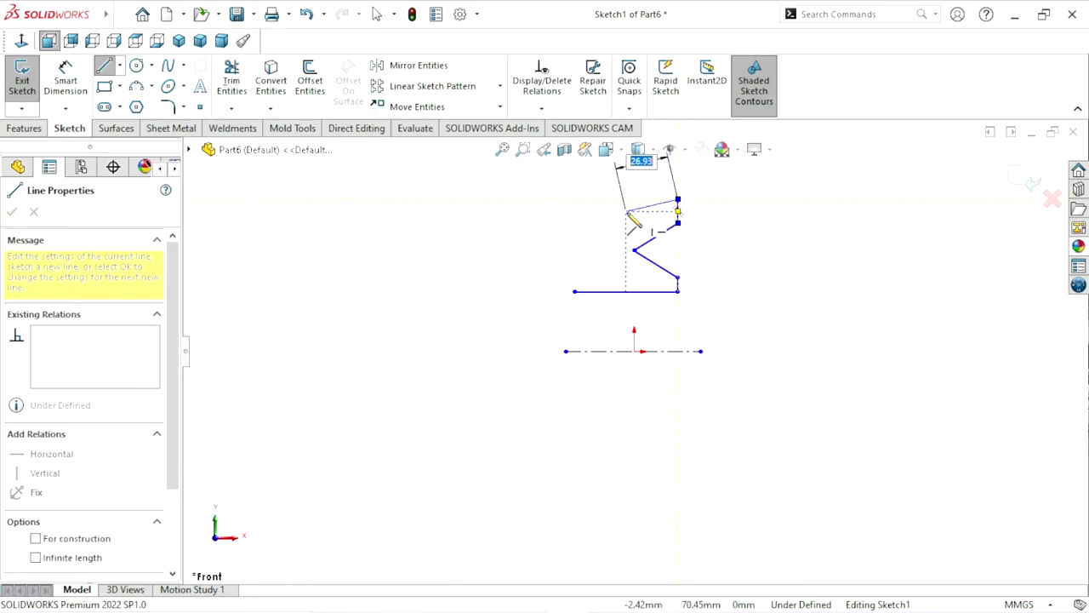
{"action": "left_click", "coordinate": [627, 211]}
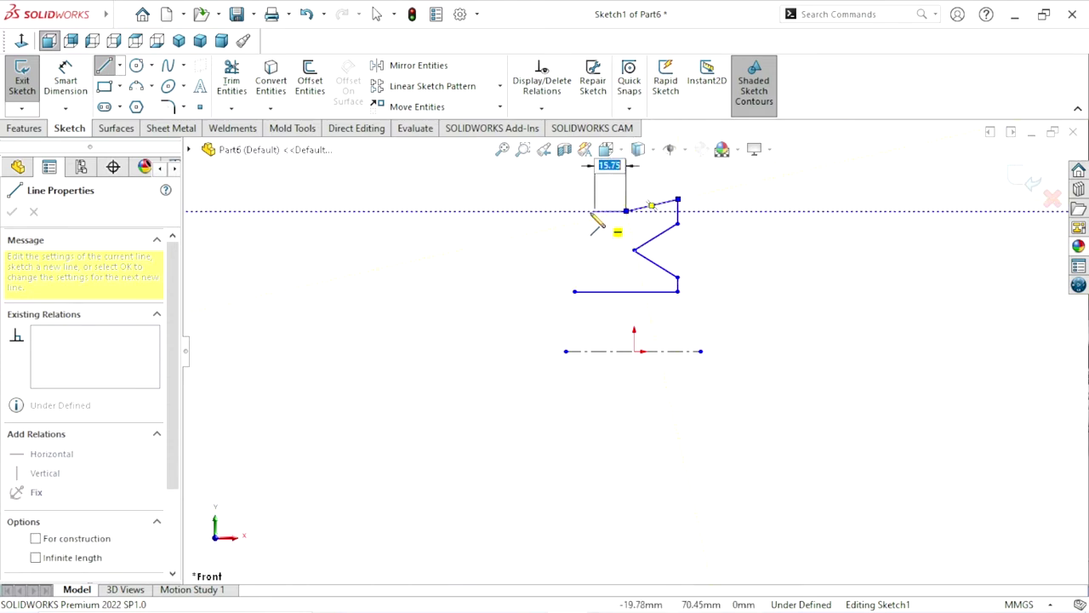
{"action": "left_click", "coordinate": [576, 211]}
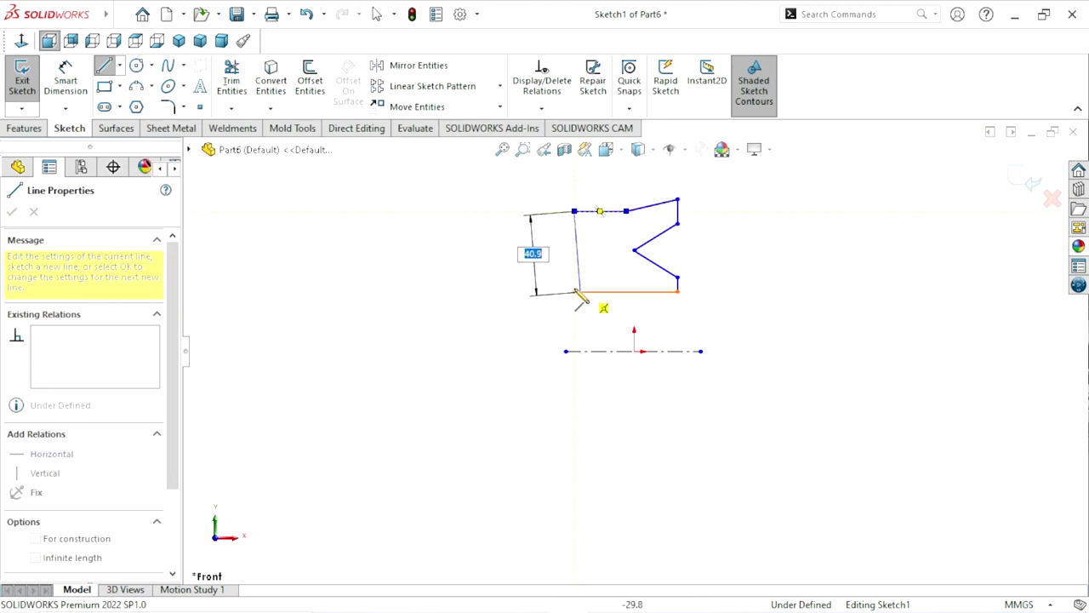
{"action": "left_click", "coordinate": [575, 291]}
{"action": "right_click", "coordinate": [497, 245]}
{"action": "left_click", "coordinate": [508, 255]}
{"action": "middle_click_drag", "start_coordinate": [681, 296], "coordinate": [656, 304], "text": "ctrl"}
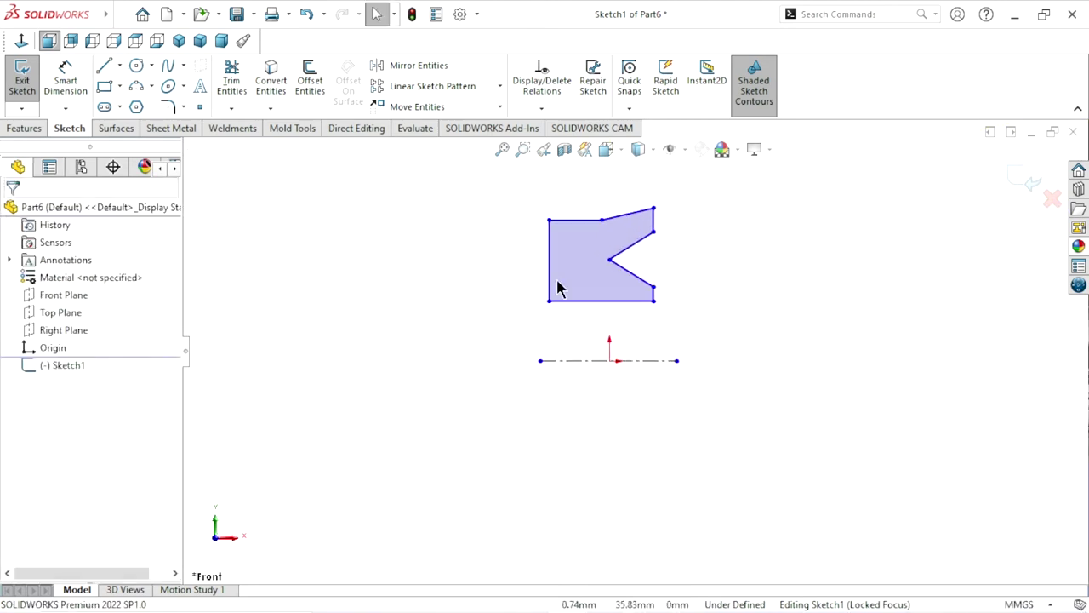
Dimension the top-right corner to the centerline as 70.56/2 (35.28 mm)
{"action": "left_click", "coordinate": [71, 92]}
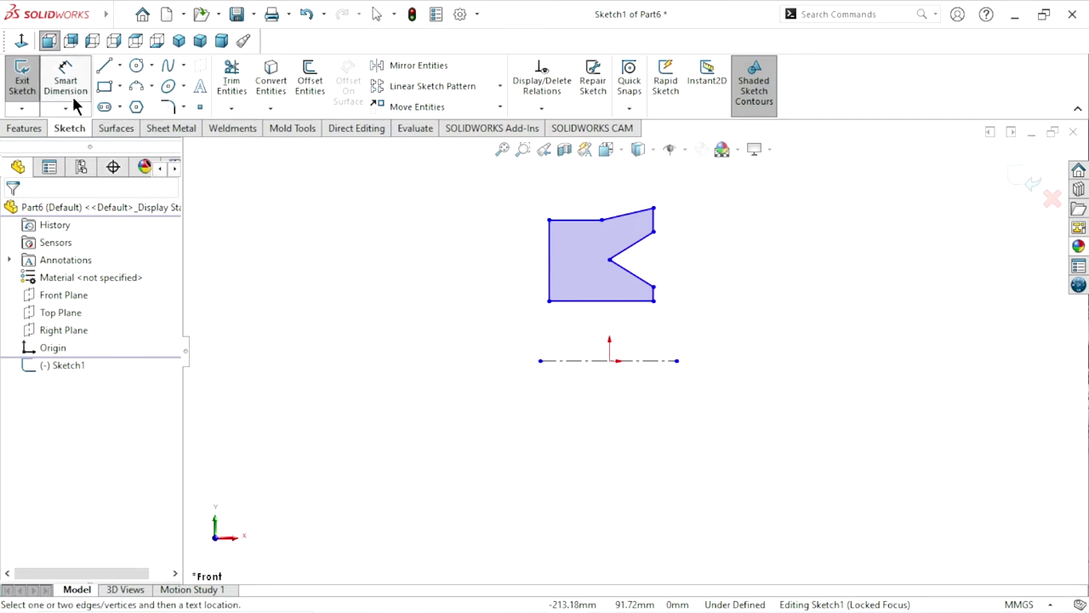
{"action": "left_click", "coordinate": [654, 209]}
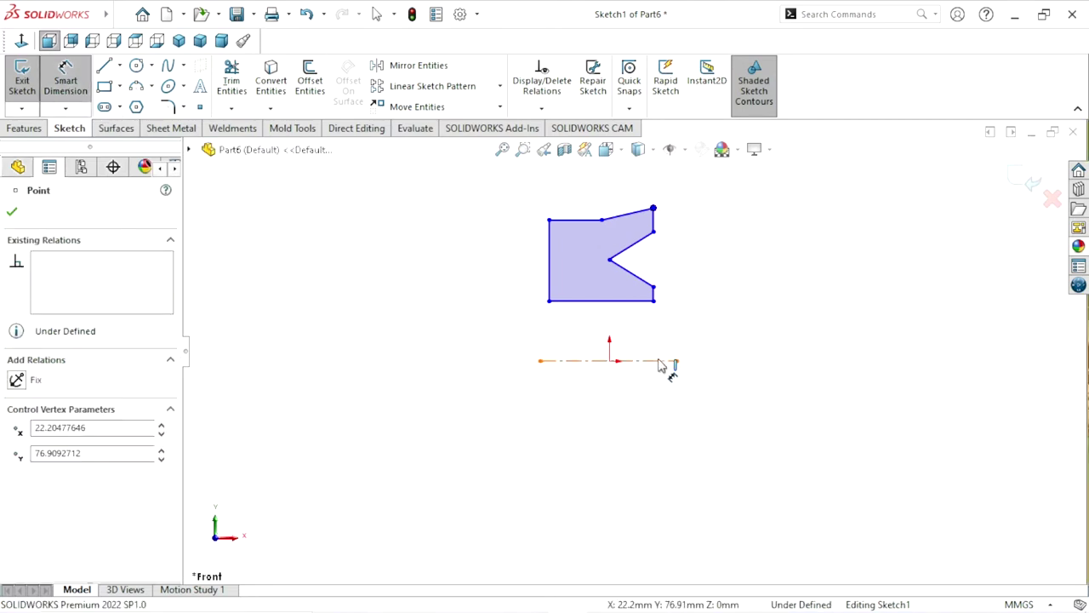
{"action": "left_click", "coordinate": [662, 360]}
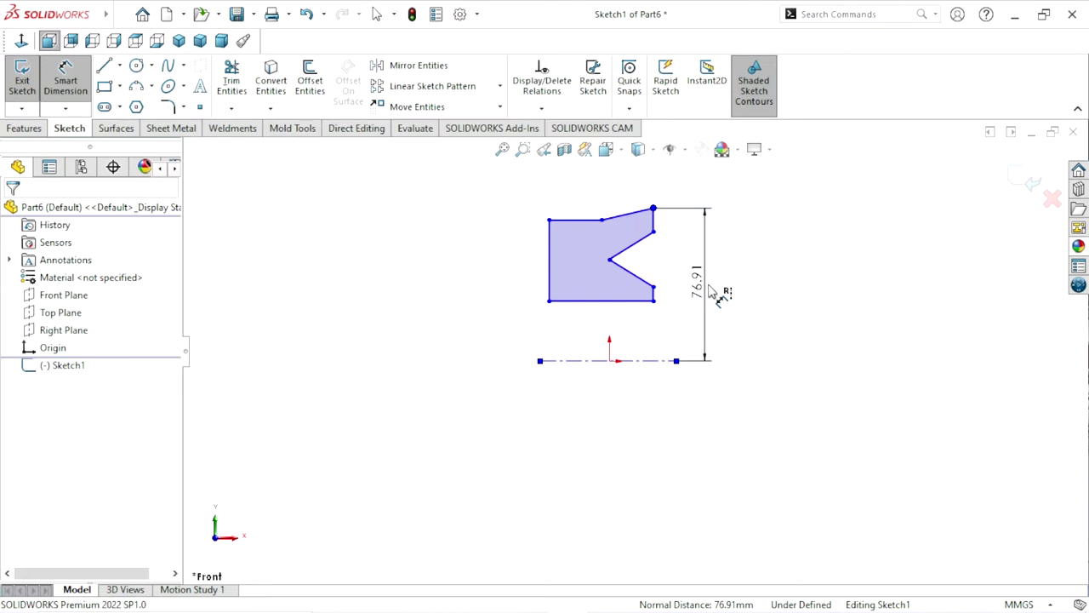
{"action": "left_click", "coordinate": [710, 289]}
{"action": "type", "text": "70.56"}
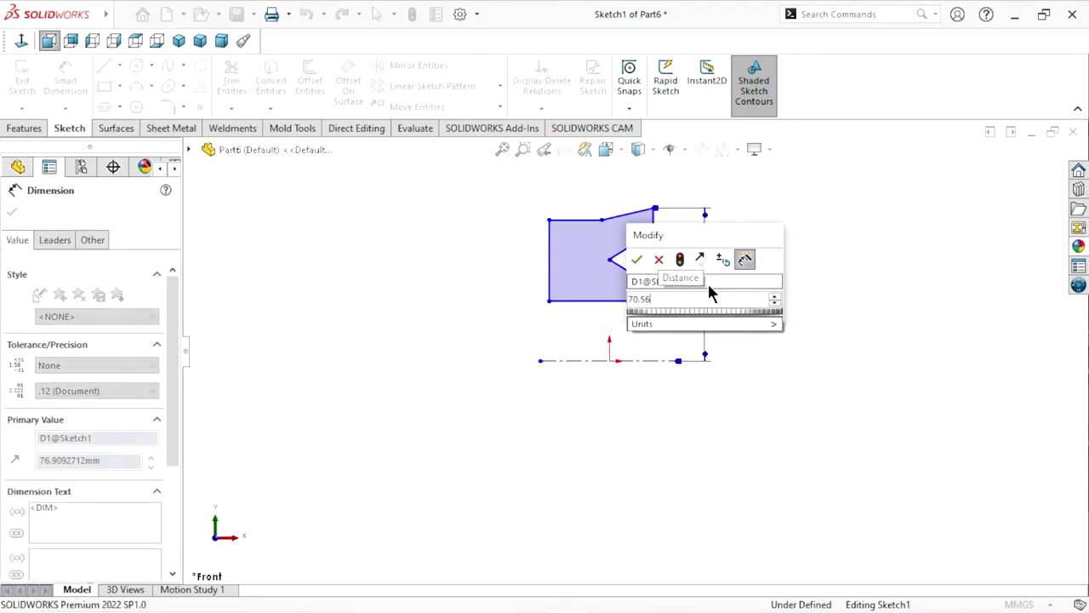
{"action": "type", "text": "/2"}
{"action": "left_click", "coordinate": [637, 259]}
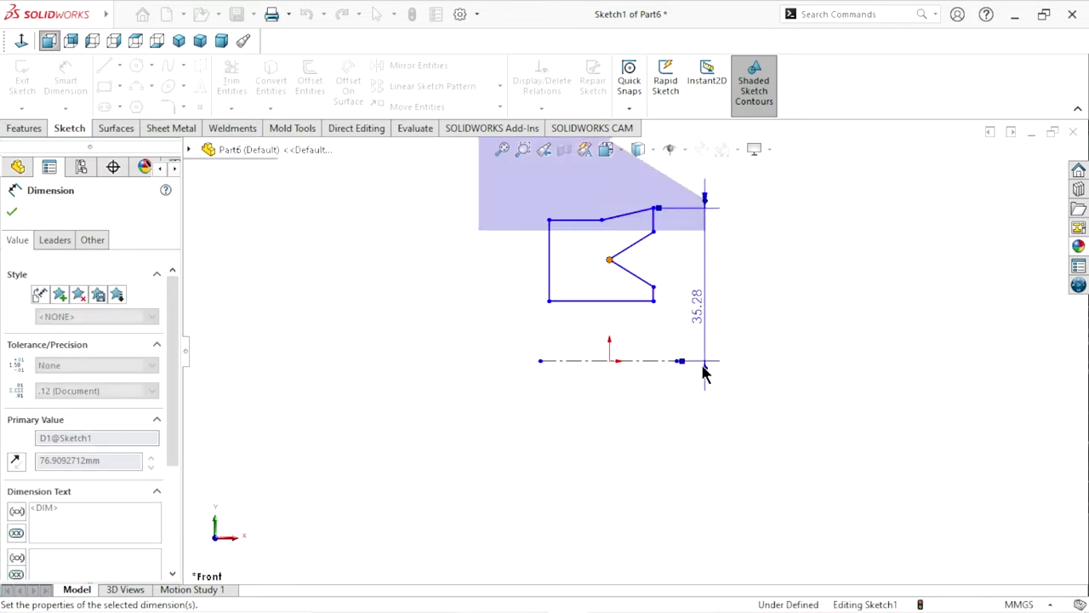
Dimension the profile's bottom edge 20 mm from the centerline
{"action": "scroll", "coordinate": [754, 304], "scroll_direction": "down", "scroll_amount": 1}
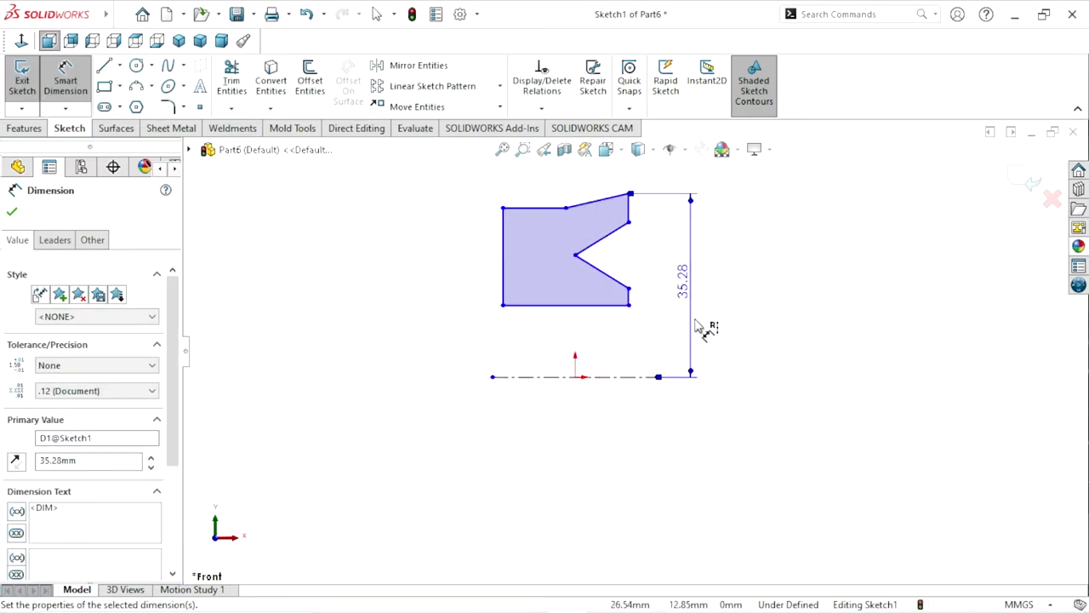
{"action": "left_click", "coordinate": [604, 306]}
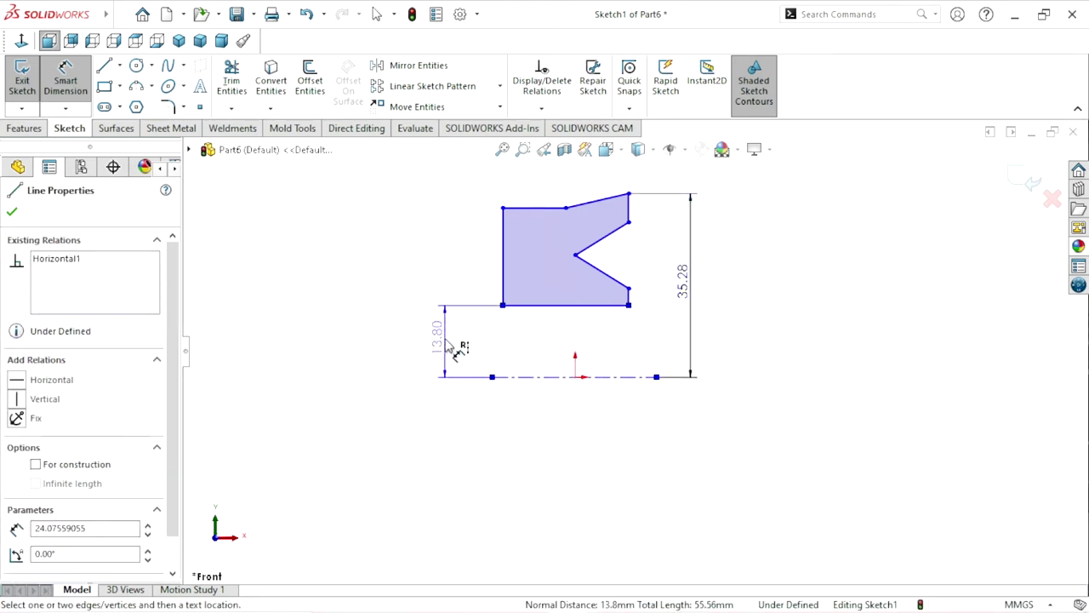
{"action": "left_click", "coordinate": [450, 342]}
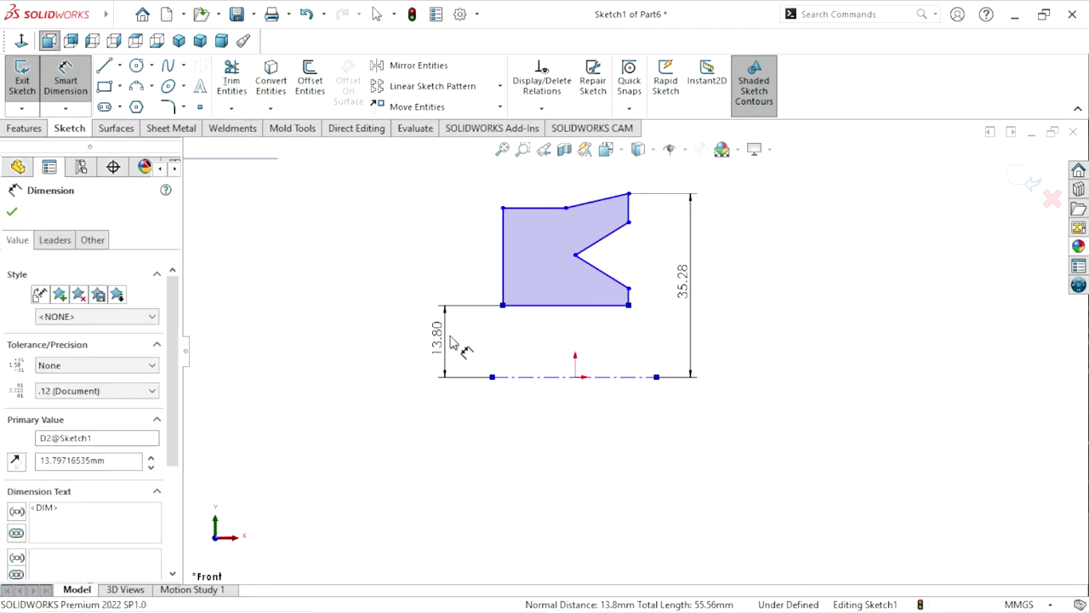
{"action": "type", "text": "20"}
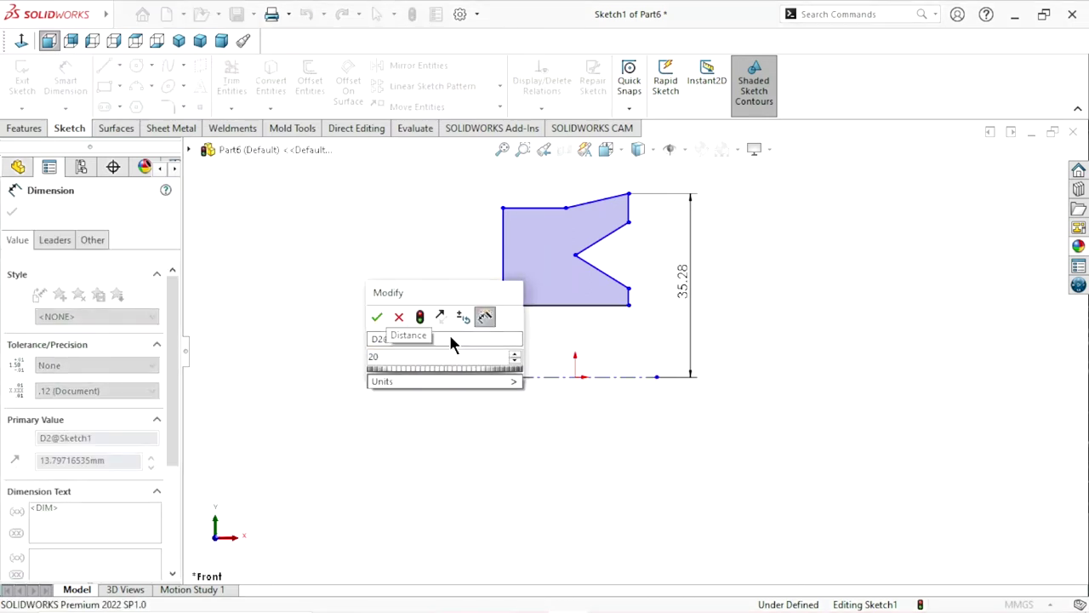
{"action": "left_click", "coordinate": [377, 316]}
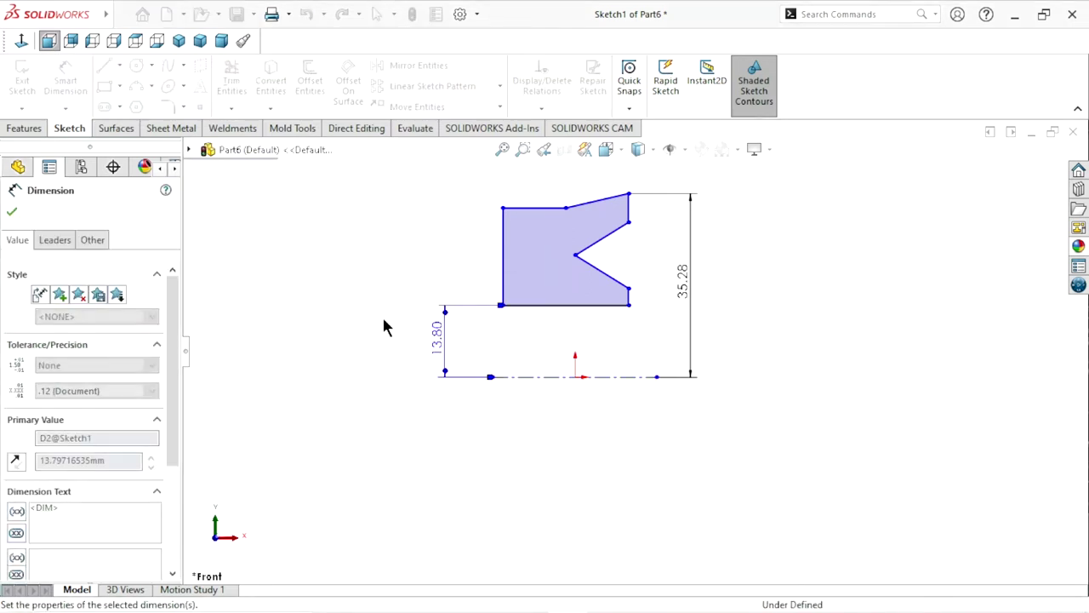
{"action": "left_click", "coordinate": [12, 212]}
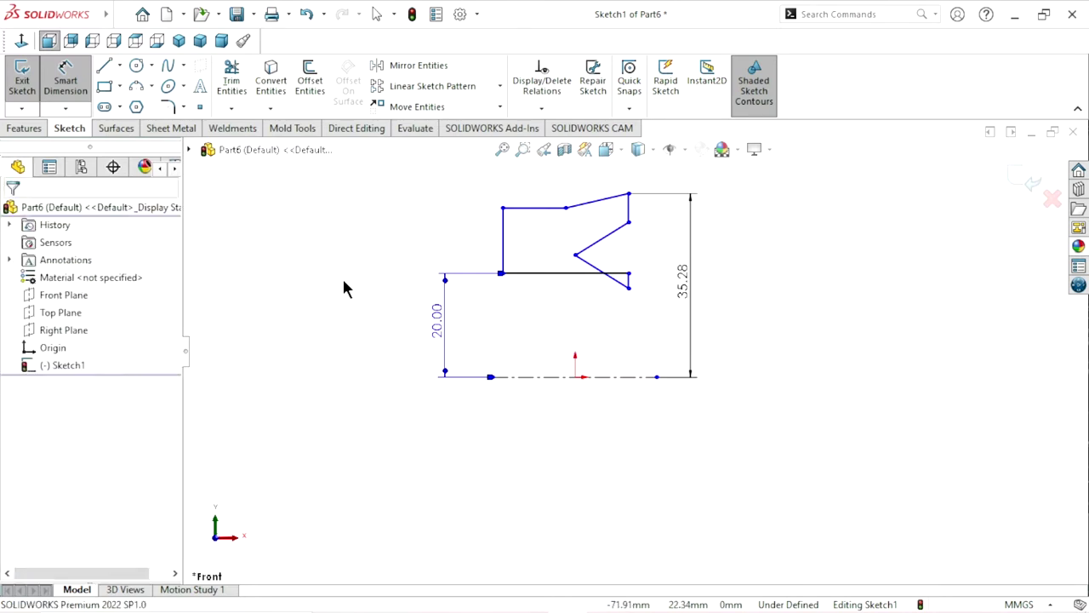
Drag the loose endpoint back to reclose the distorted profile
{"action": "mouse_move", "coordinate": [630, 290]}
{"action": "left_mouse_down"}
{"action": "mouse_move", "coordinate": [629, 266]}
{"action": "mouse_move", "coordinate": [580, 241]}
{"action": "left_mouse_up"}
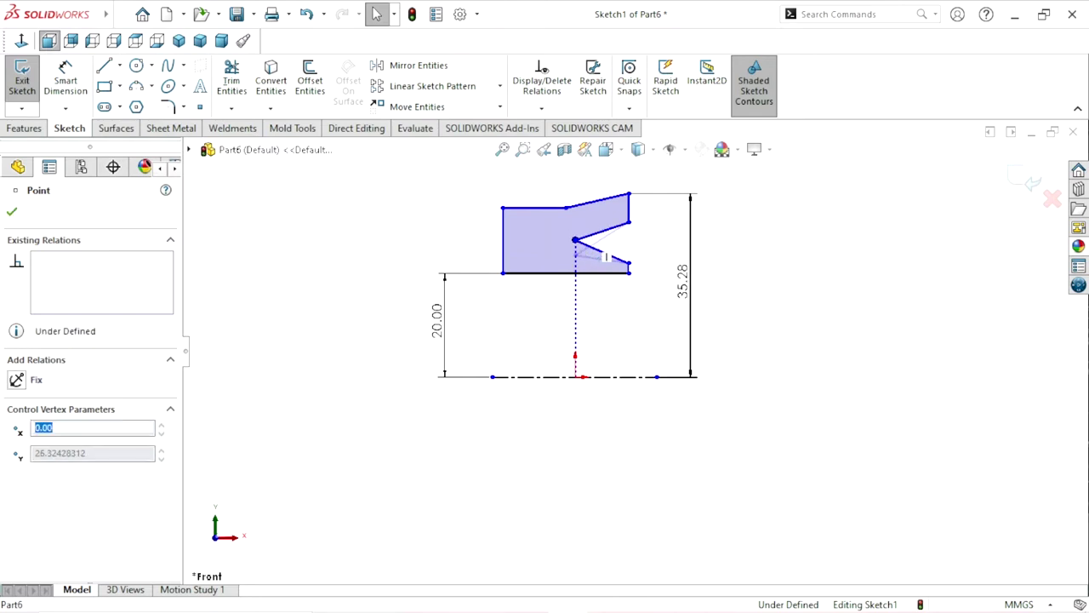
{"action": "left_click", "coordinate": [496, 306]}
{"action": "scroll", "coordinate": [497, 307], "scroll_direction": "up", "scroll_amount": 1}
{"action": "scroll", "coordinate": [510, 285], "scroll_direction": "down", "scroll_amount": 2}
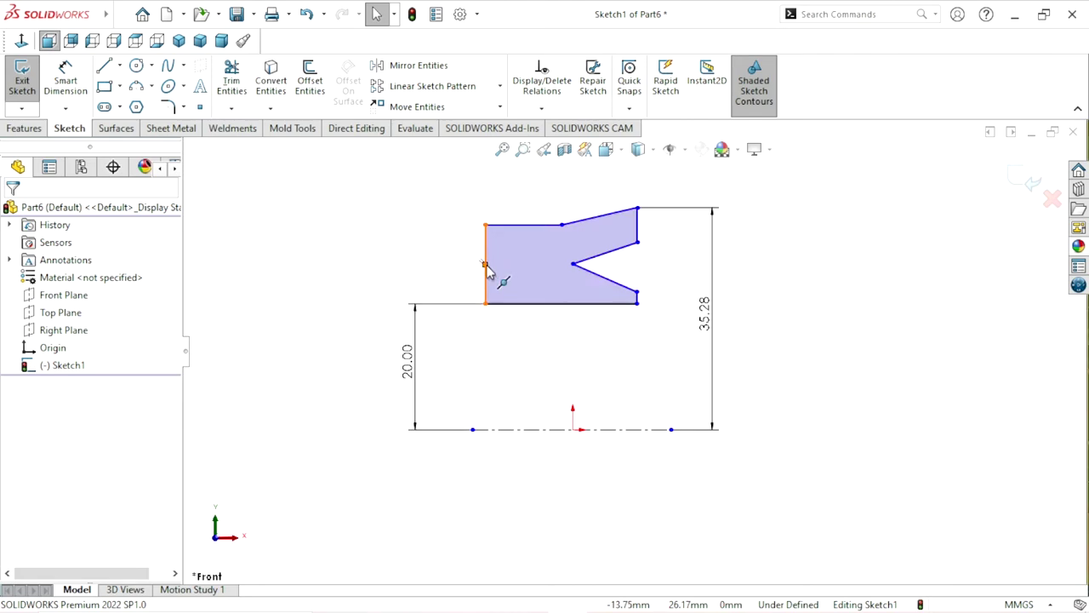
Make the notch's inner point horizontal with the left edge's midpoint
{"action": "left_click", "coordinate": [486, 266]}
{"action": "left_click", "coordinate": [572, 265]}
{"action": "left_click", "coordinate": [485, 264], "text": "ctrl"}
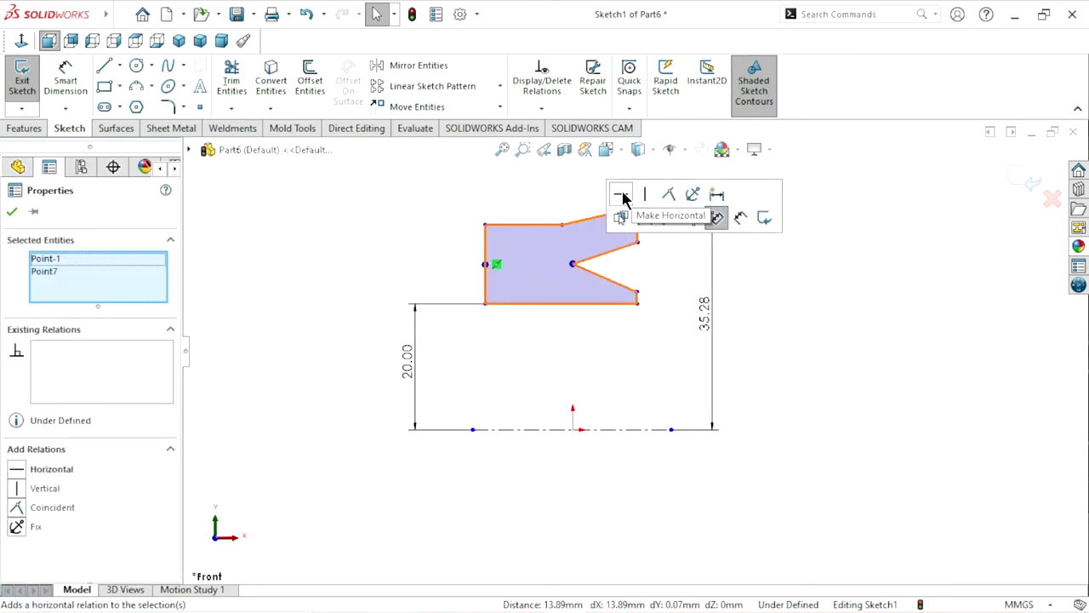
{"action": "left_click", "coordinate": [622, 196]}
{"action": "left_click", "coordinate": [11, 212]}
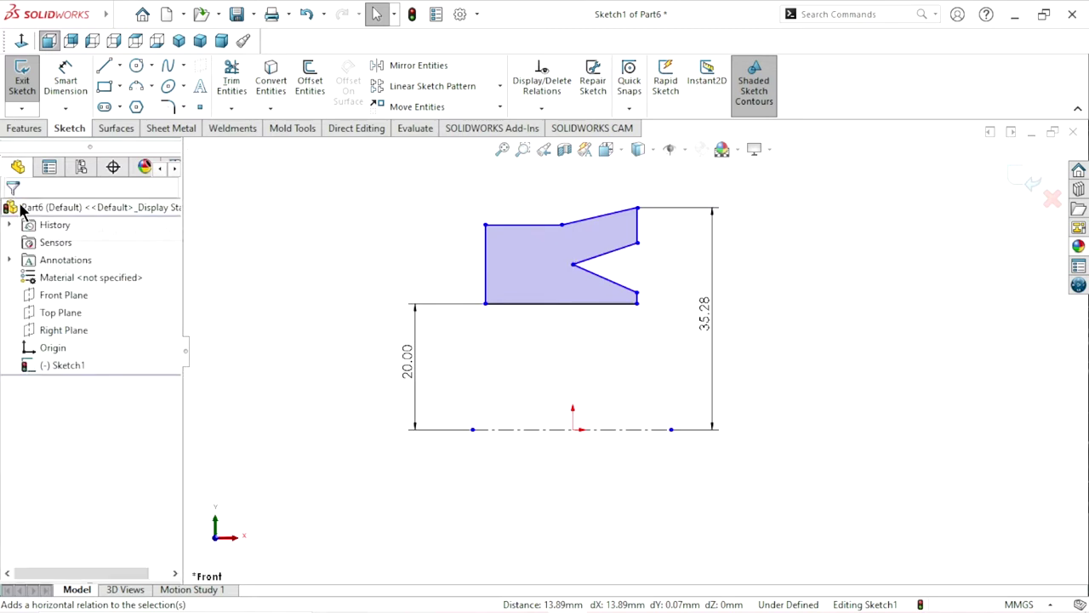
Dimension the top-left corner to the centerline at 34 mm instead of 32.50
{"action": "left_click", "coordinate": [68, 85]}
{"action": "left_click", "coordinate": [485, 226]}
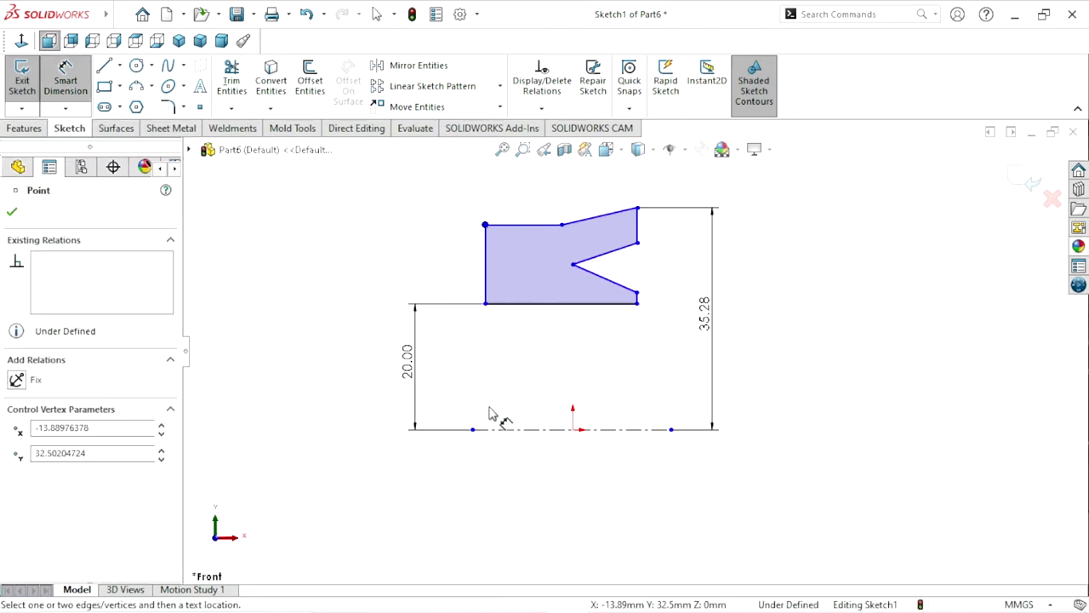
{"action": "left_click", "coordinate": [487, 428]}
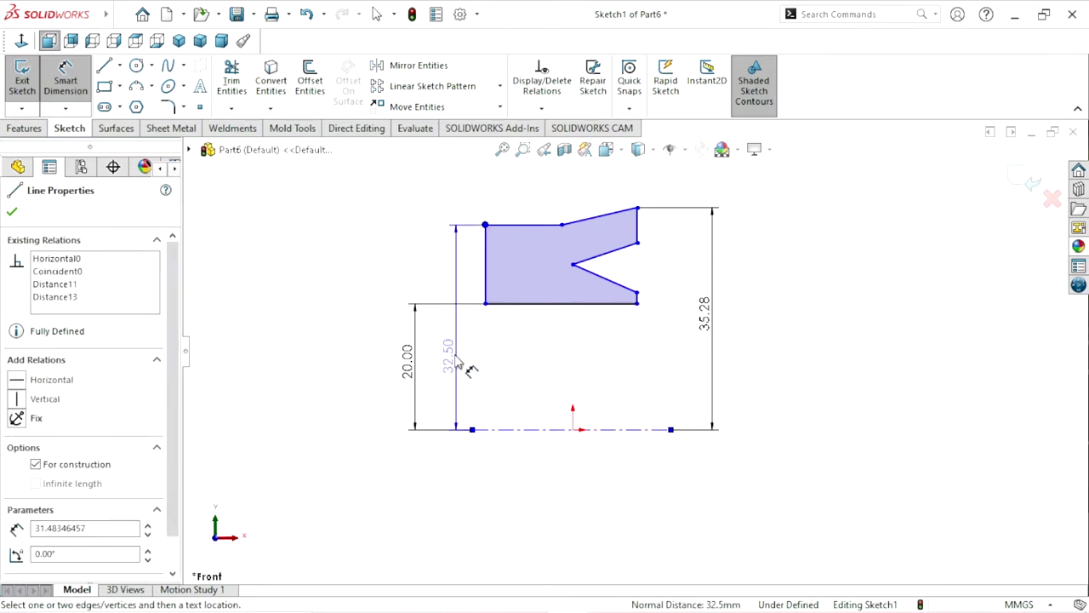
{"action": "left_click", "coordinate": [458, 358]}
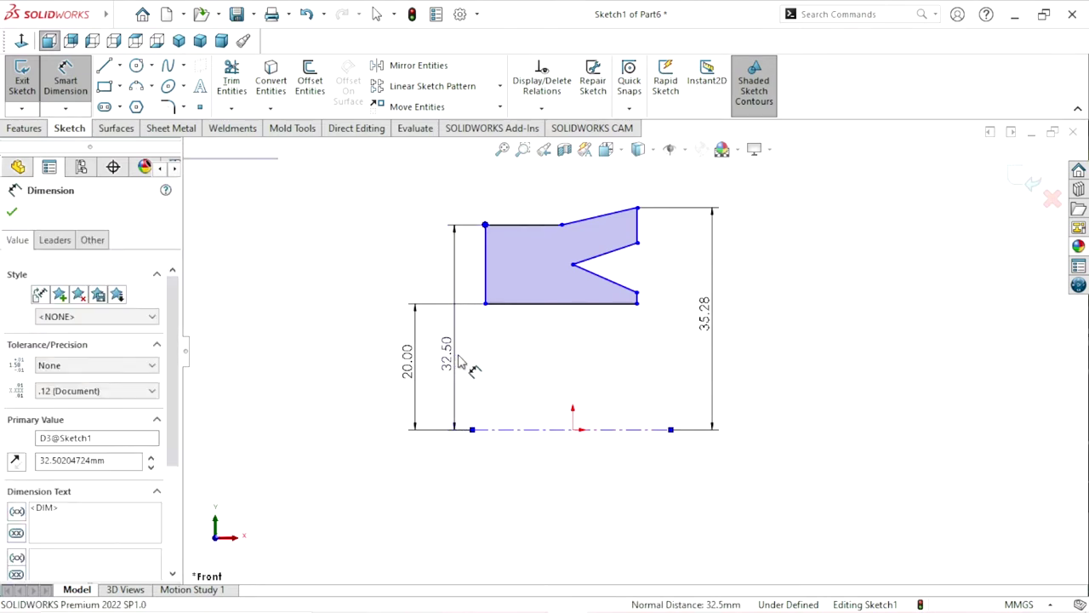
{"action": "type", "text": "34"}
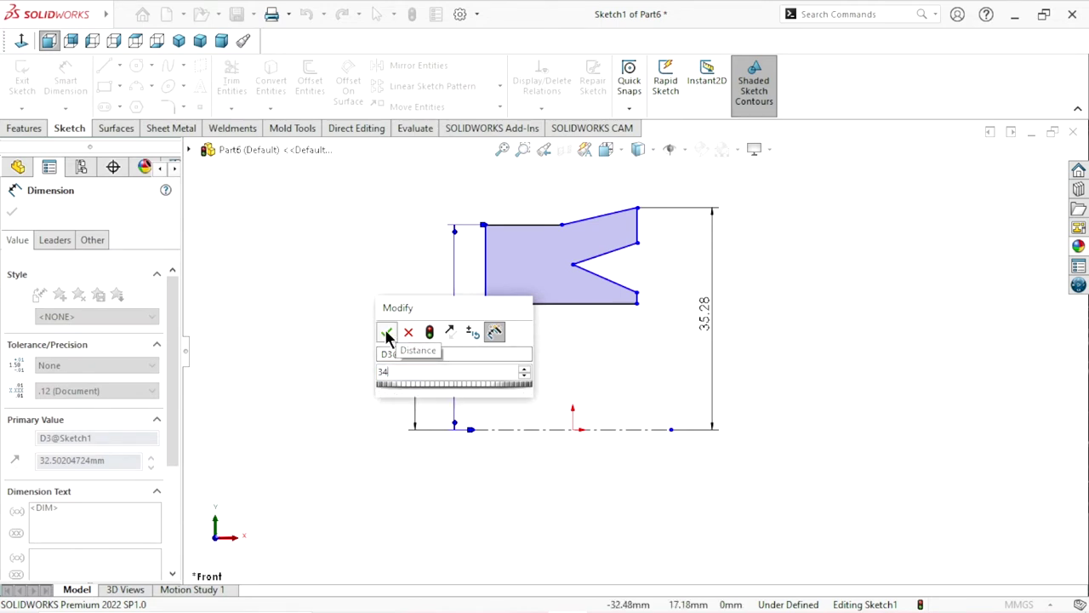
{"action": "left_click", "coordinate": [386, 332]}
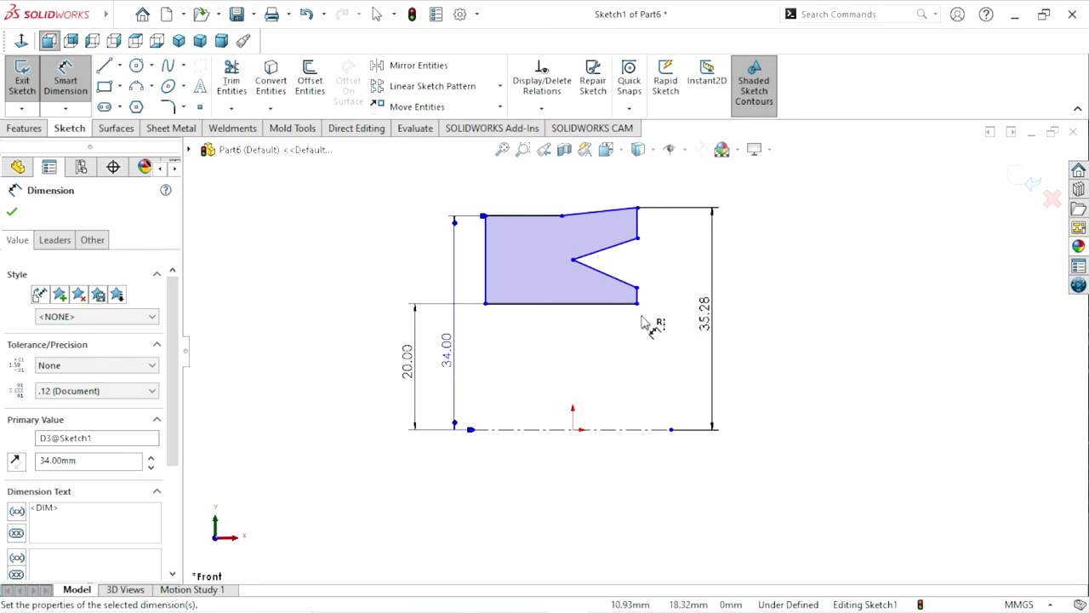
Dimension the short top-right vertical edge to 3 mm
{"action": "left_click_drag", "start_coordinate": [640, 223], "coordinate": [687, 194]}
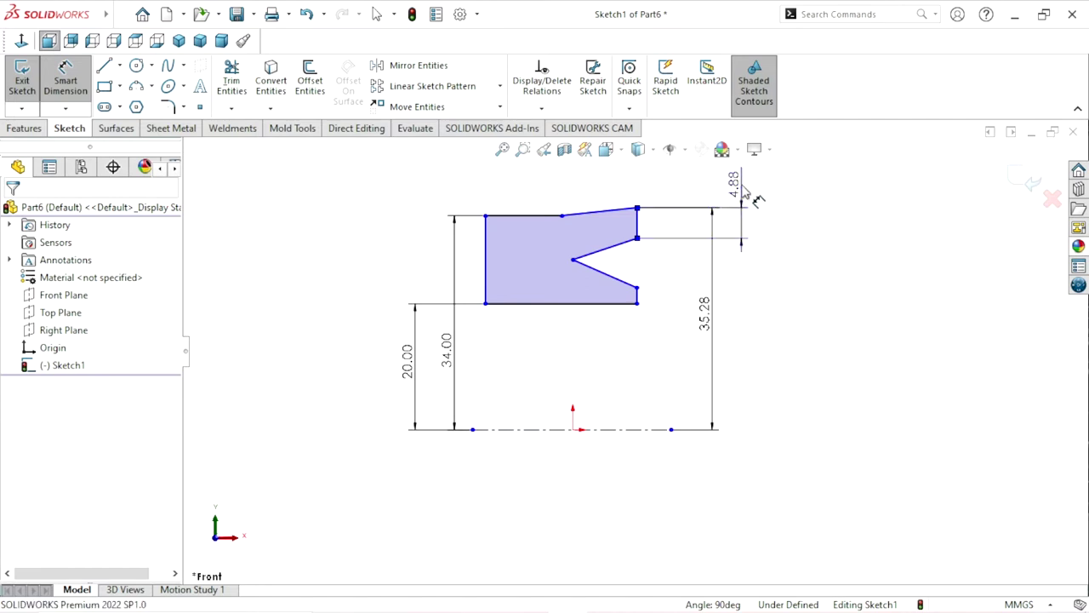
{"action": "left_click", "coordinate": [744, 191]}
{"action": "type", "text": "3"}
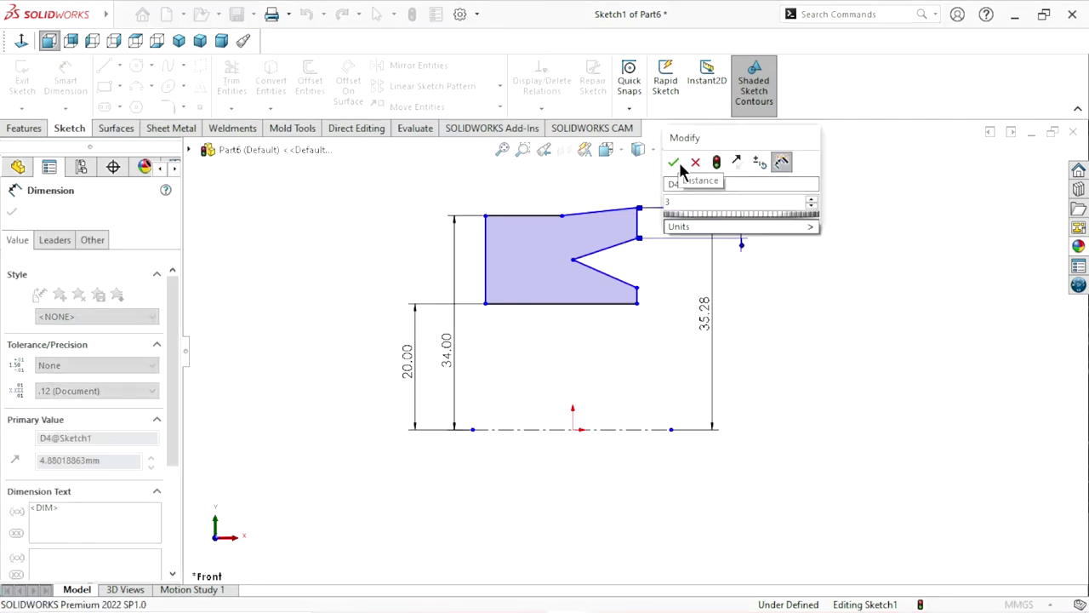
{"action": "left_click", "coordinate": [673, 162]}
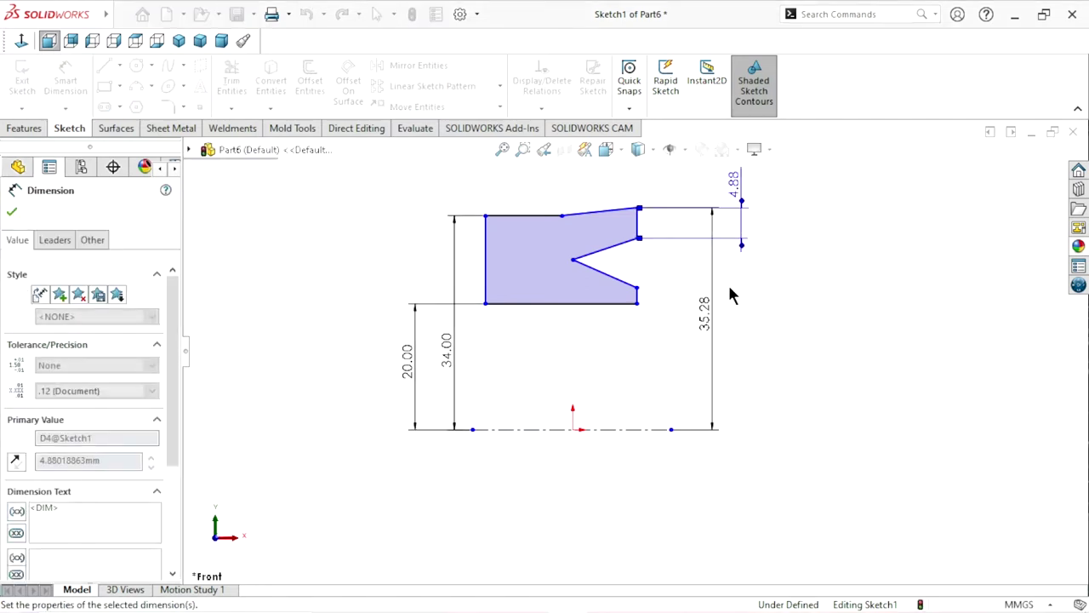
{"action": "left_click", "coordinate": [11, 211]}
{"action": "scroll", "coordinate": [665, 244], "scroll_direction": "down", "scroll_amount": 2}
Try selecting the short right edges and notch lines, and start then cancel a dimension
{"action": "left_click", "coordinate": [630, 210]}
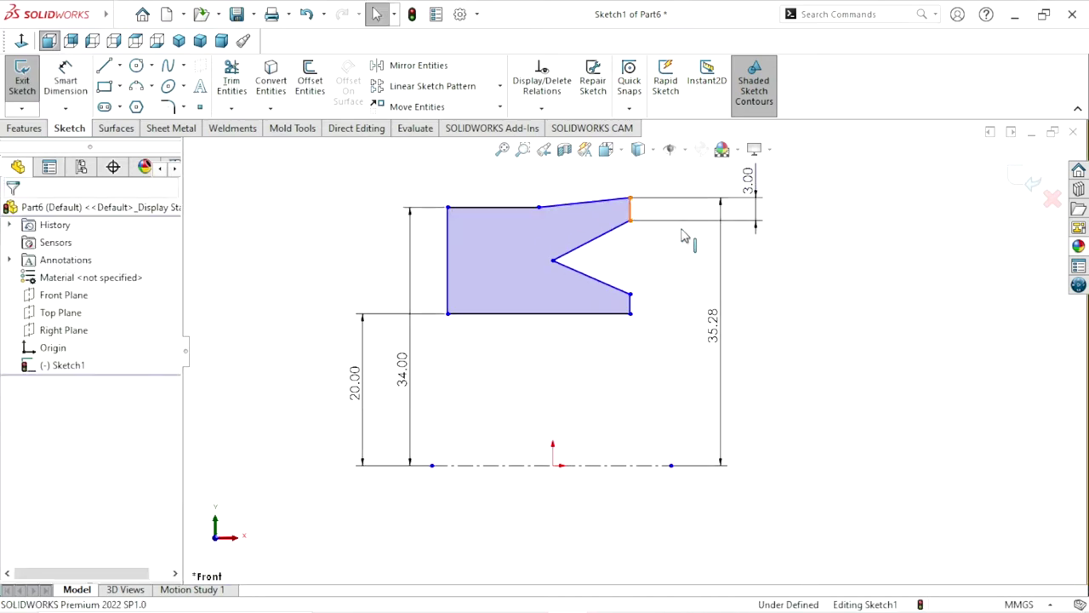
{"action": "left_click", "coordinate": [632, 304], "text": "ctrl"}
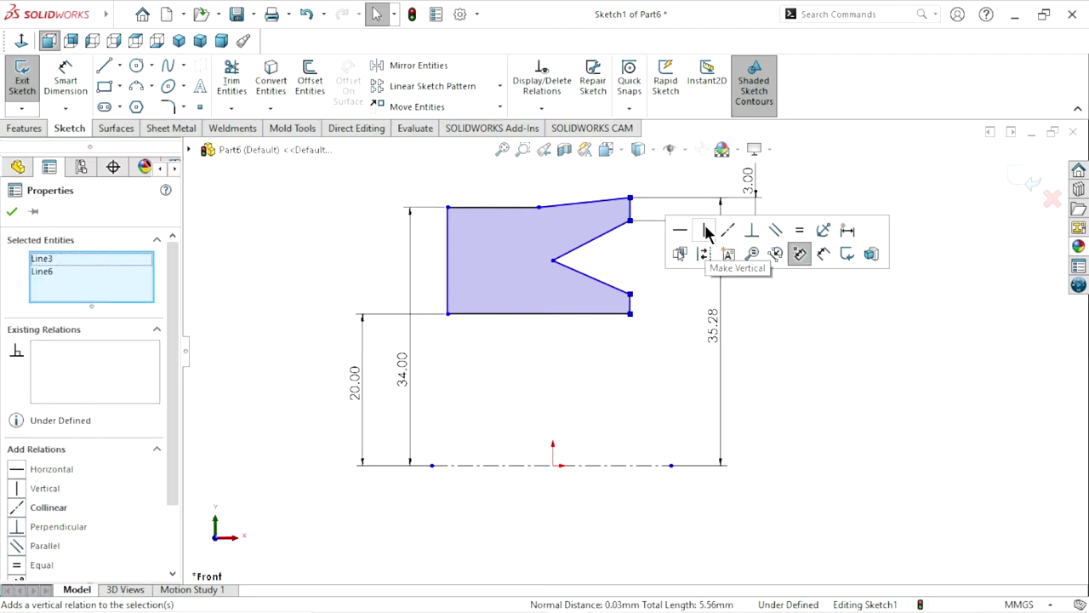
{"action": "left_click", "coordinate": [900, 351]}
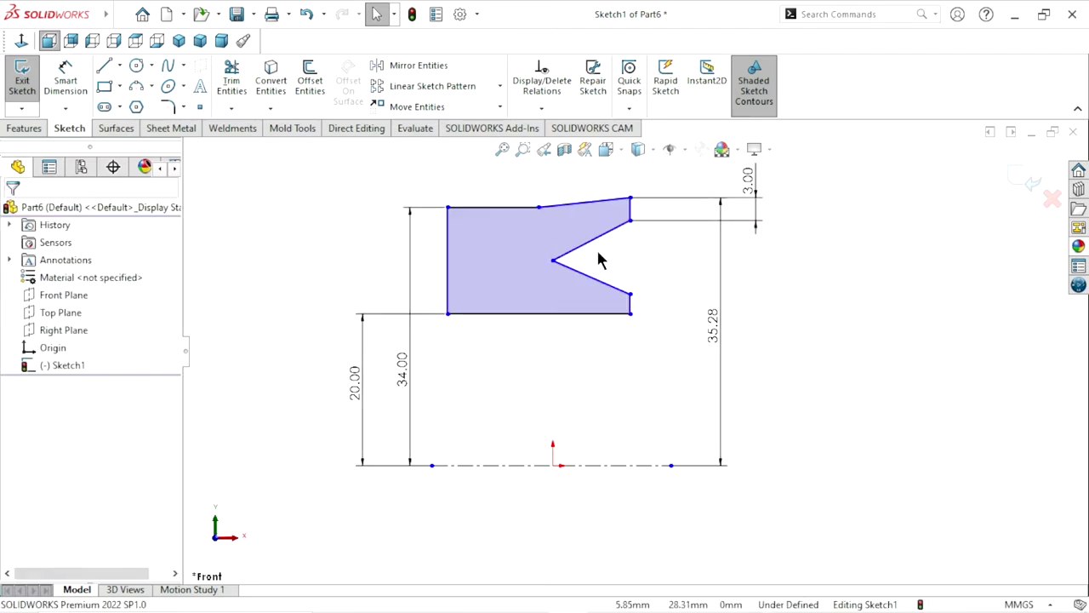
{"action": "left_click", "coordinate": [595, 243]}
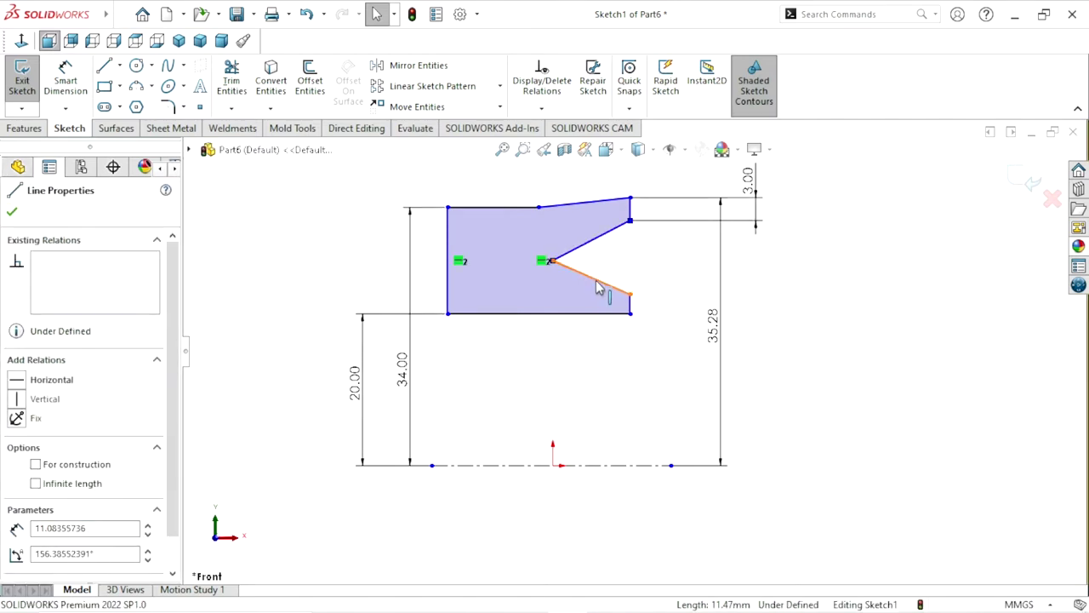
{"action": "left_click", "coordinate": [597, 279], "text": "ctrl"}
{"action": "mouse_move", "coordinate": [761, 209]}
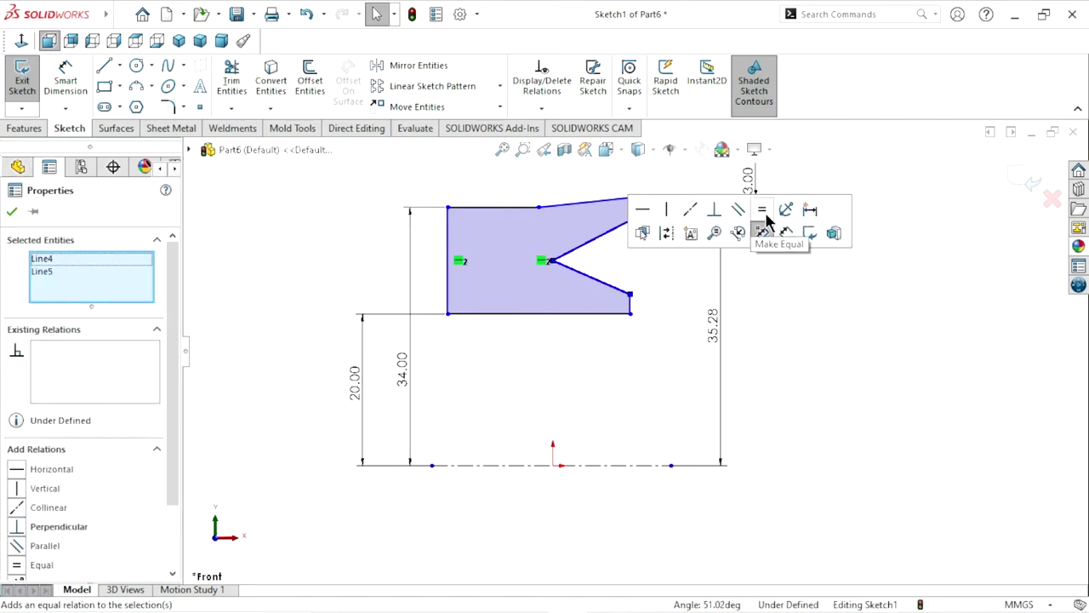
{"action": "left_click", "coordinate": [844, 413]}
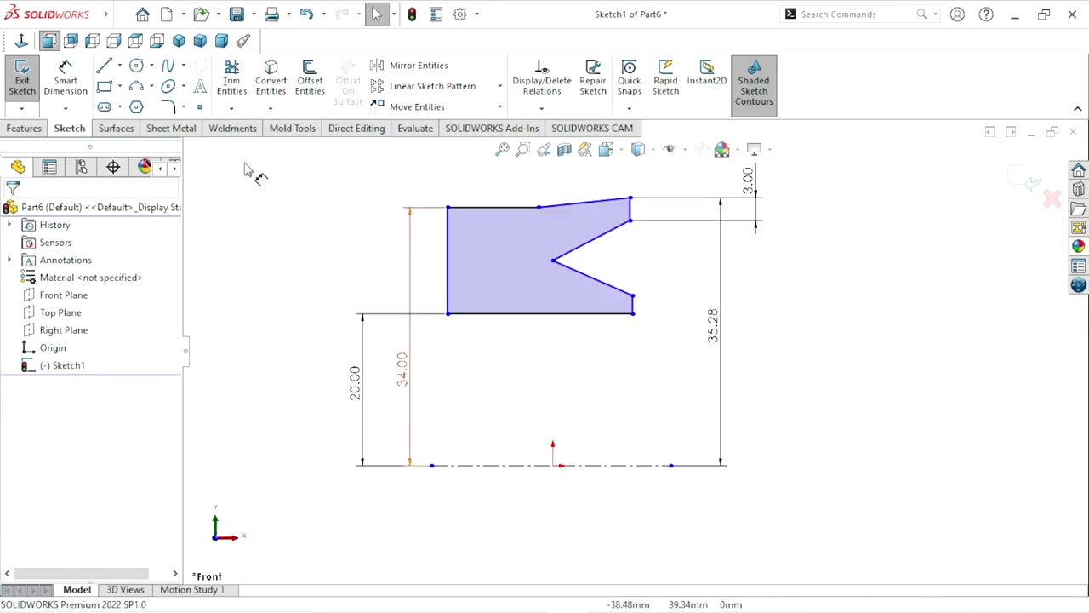
{"action": "left_click", "coordinate": [79, 92]}
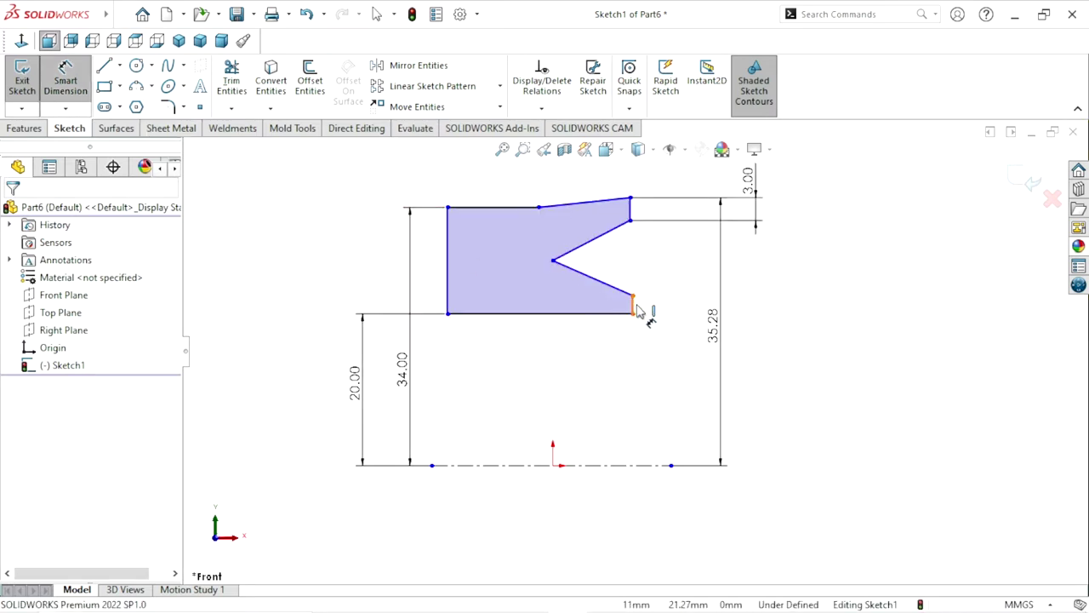
{"action": "left_click", "coordinate": [679, 308]}
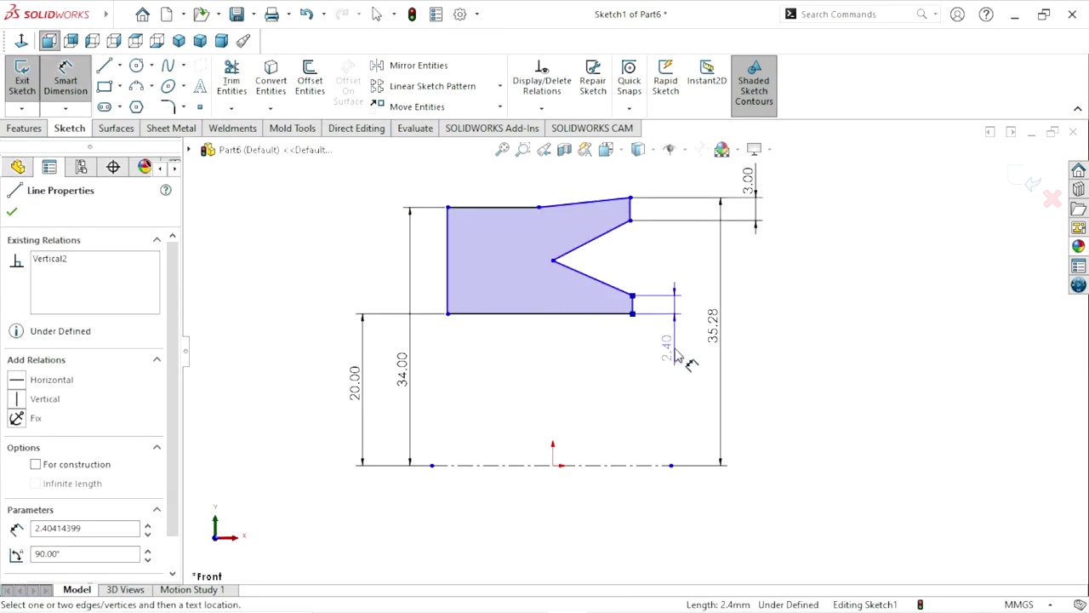
{"action": "key", "text": "Escape"}
{"action": "key", "text": "Escape"}
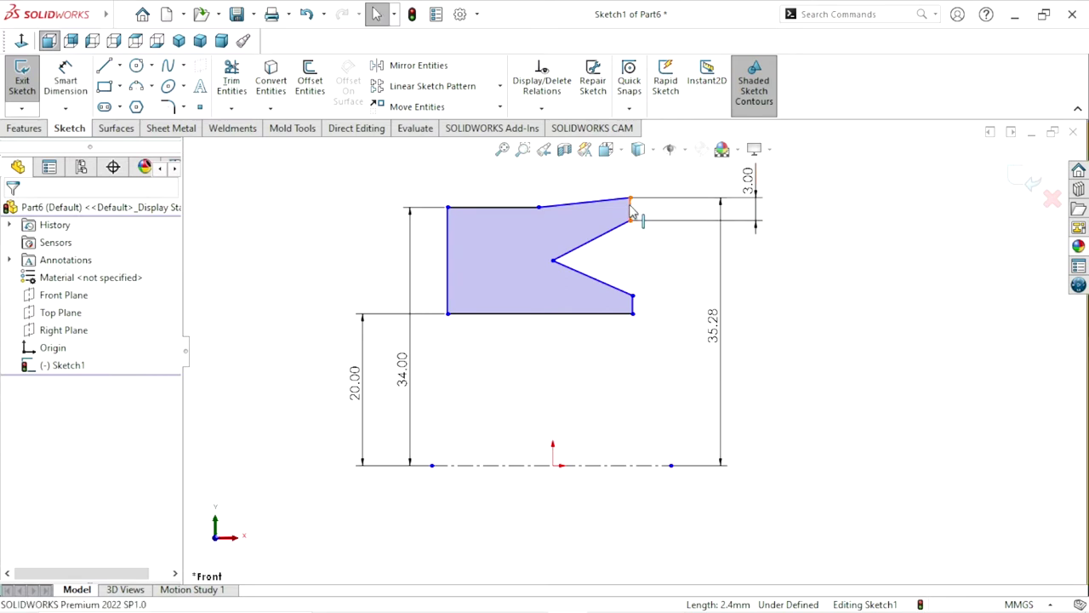
{"action": "left_click", "coordinate": [632, 211]}
{"action": "left_click", "coordinate": [632, 304], "text": "ctrl"}
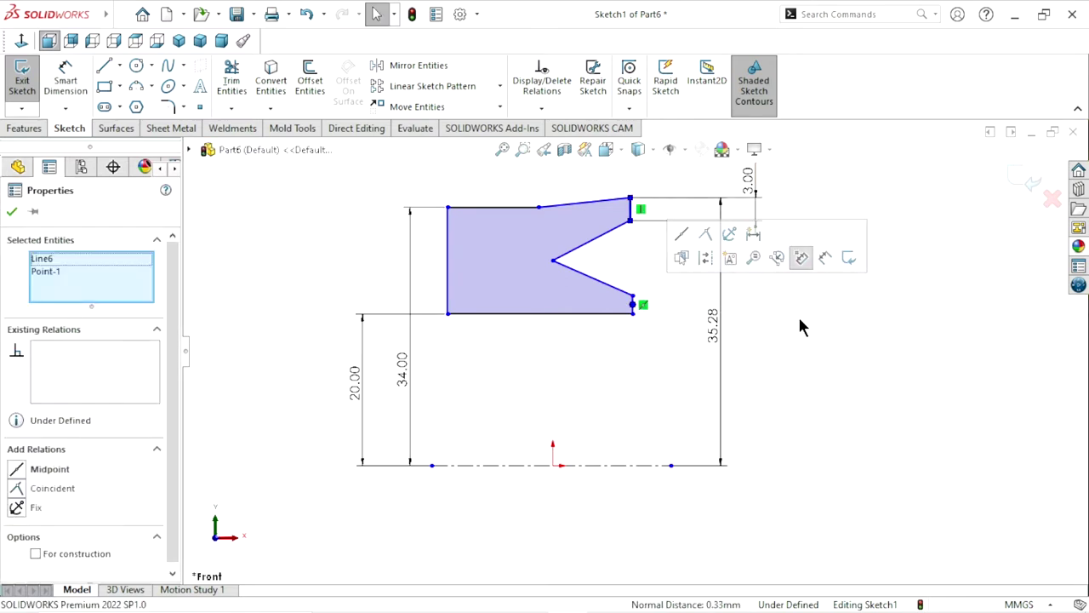
{"action": "key", "text": "Escape"}
Make the short top-right and lower-right vertical edges equal in length
{"action": "scroll", "coordinate": [646, 289], "scroll_direction": "down", "scroll_amount": 2}
{"action": "scroll", "coordinate": [634, 328], "scroll_direction": "down", "scroll_amount": 2}
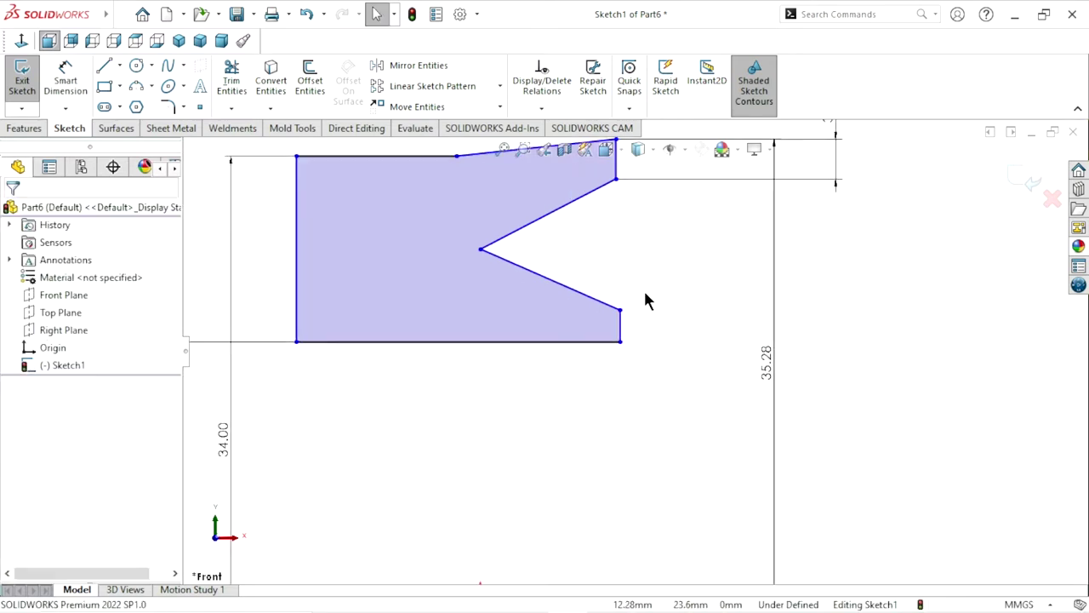
{"action": "left_click", "coordinate": [616, 175]}
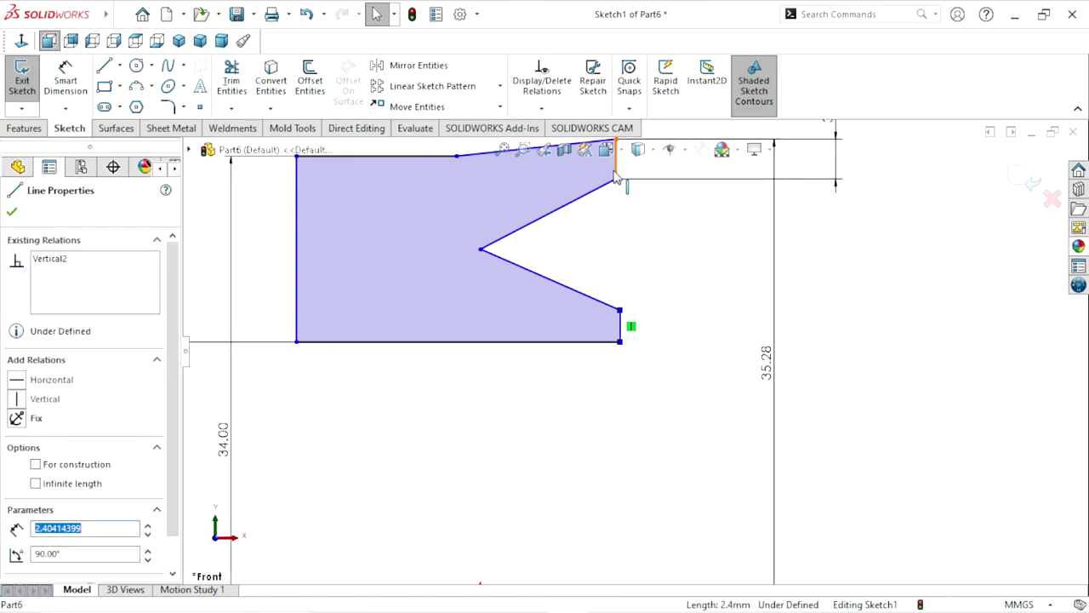
{"action": "left_click", "coordinate": [775, 268], "text": "ctrl"}
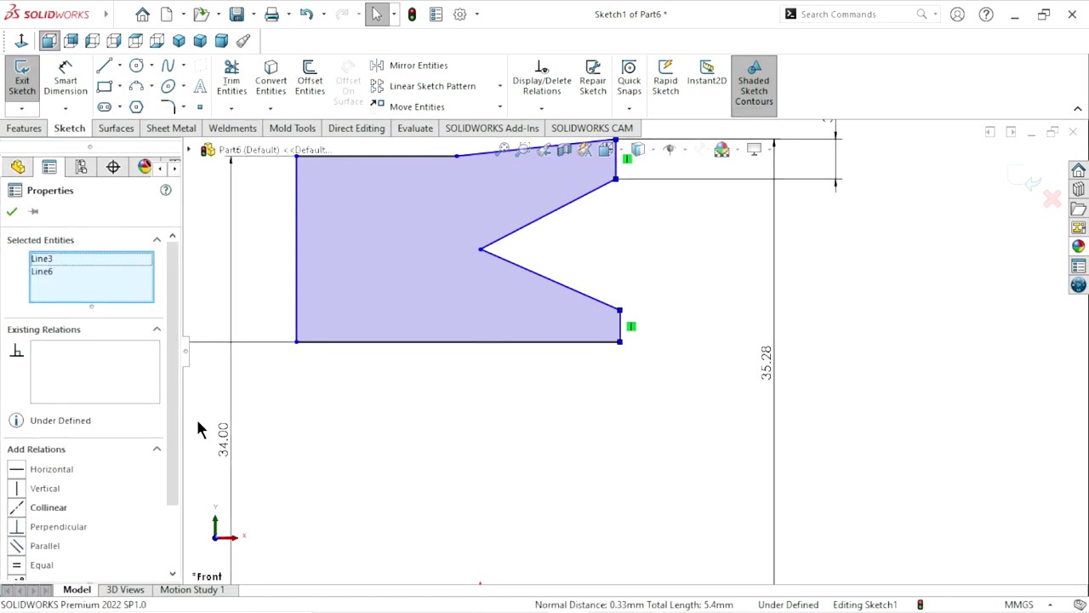
{"action": "left_click", "coordinate": [17, 566]}
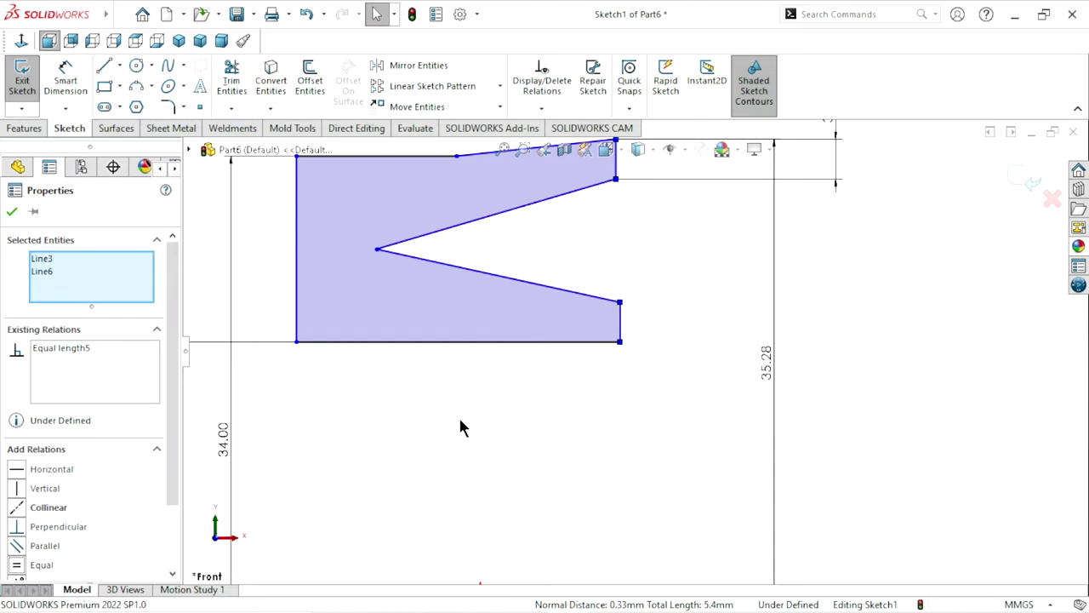
{"action": "scroll", "coordinate": [609, 432], "scroll_direction": "up", "scroll_amount": 2}
{"action": "scroll", "coordinate": [625, 296], "scroll_direction": "up", "scroll_amount": 1}
{"action": "scroll", "coordinate": [624, 296], "scroll_direction": "down", "scroll_amount": 2}
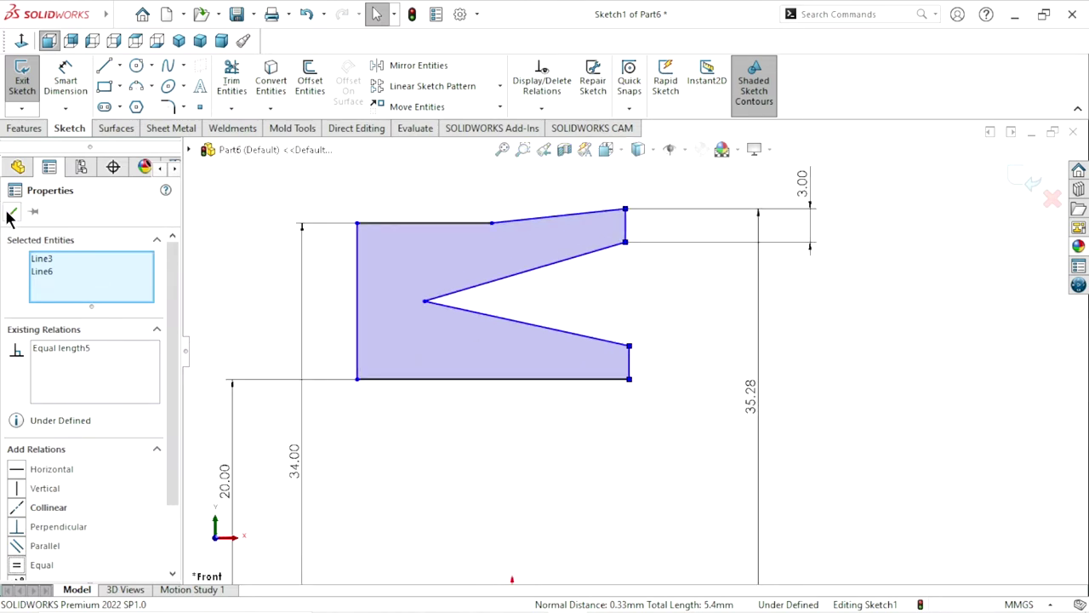
{"action": "left_click", "coordinate": [12, 212]}
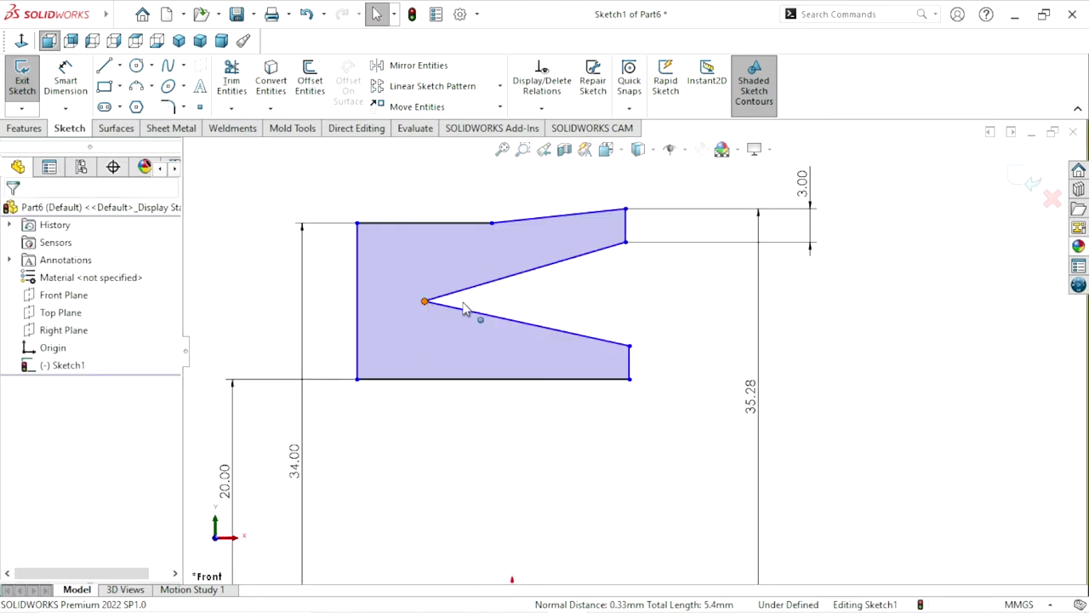
Drag the V-notch tip further to the right
{"action": "left_click_drag", "start_coordinate": [424, 301], "coordinate": [527, 280]}
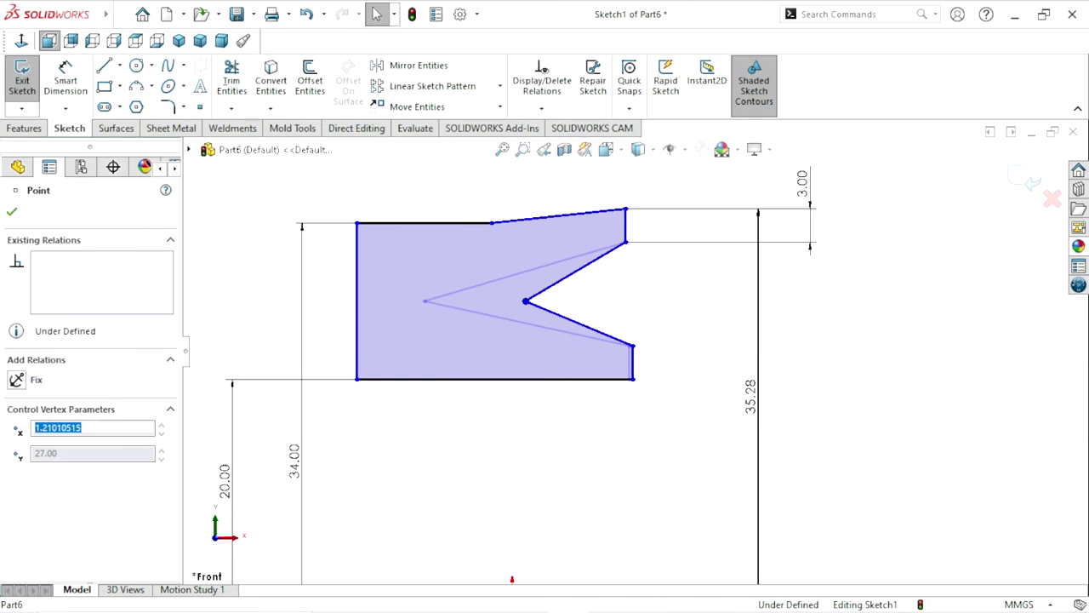
{"action": "left_click", "coordinate": [886, 371]}
{"action": "scroll", "coordinate": [671, 388], "scroll_direction": "up", "scroll_amount": 1}
{"action": "scroll", "coordinate": [611, 337], "scroll_direction": "down", "scroll_amount": 1}
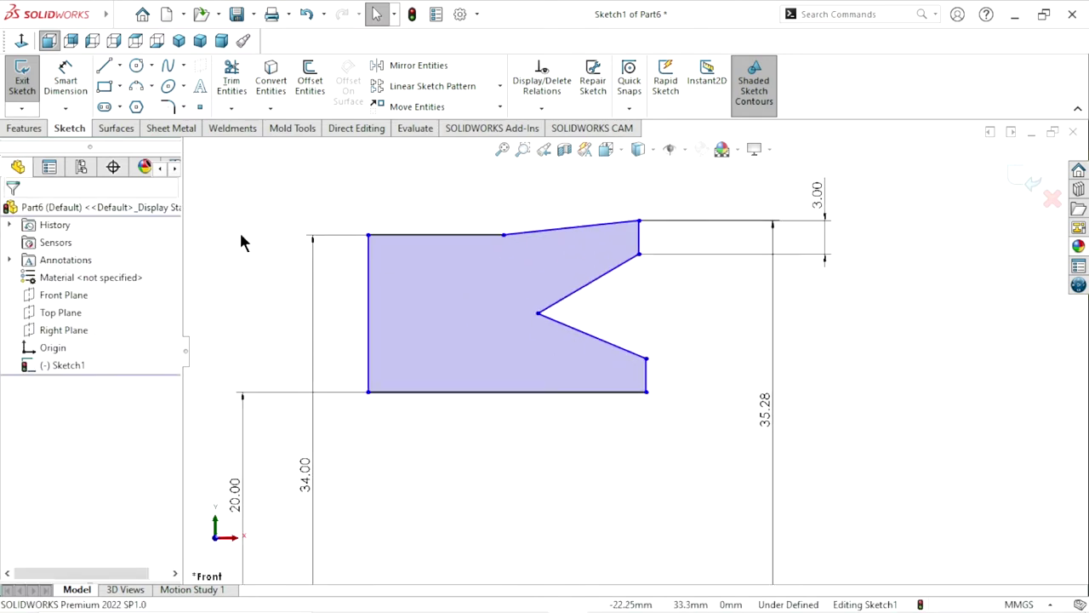
{"action": "left_click", "coordinate": [73, 96]}
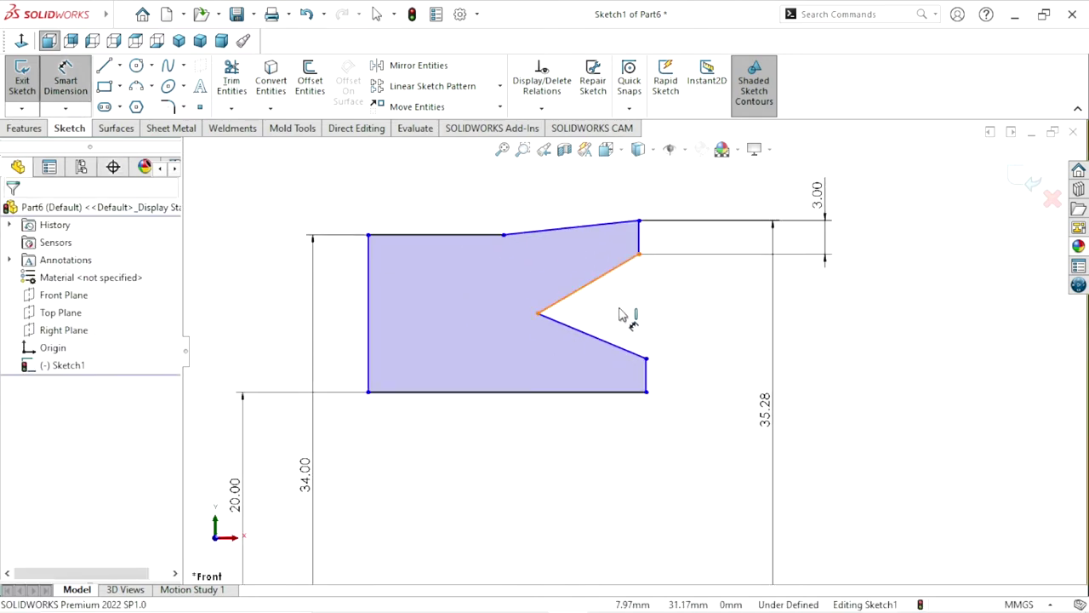
Add a 55° angle dimension between the two V-notch lines and zoom to fit
{"action": "left_click", "coordinate": [603, 341]}
{"action": "left_click", "coordinate": [596, 279]}
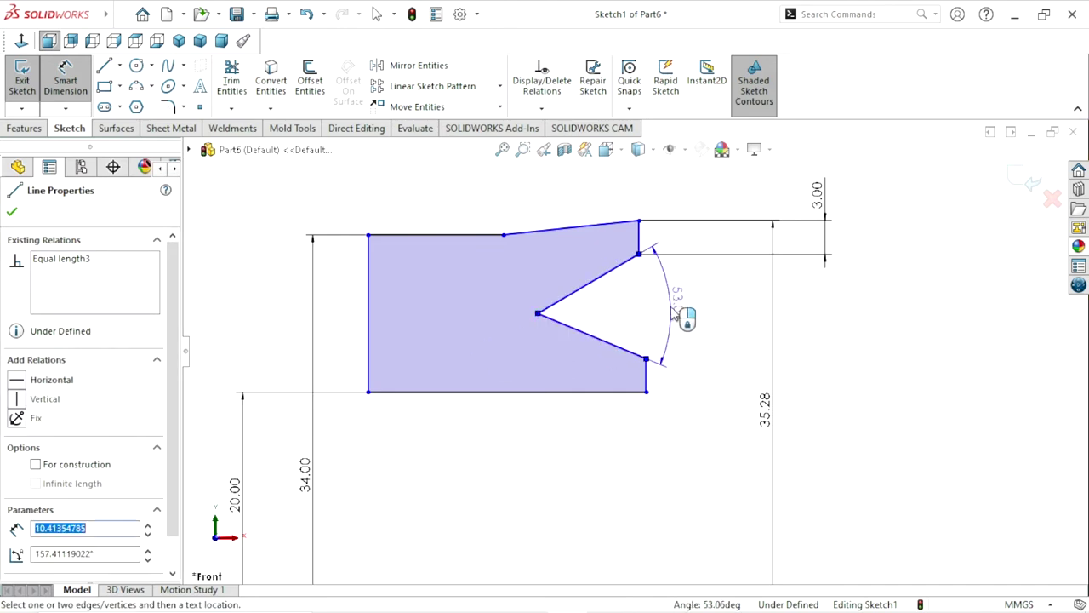
{"action": "left_click", "coordinate": [684, 313]}
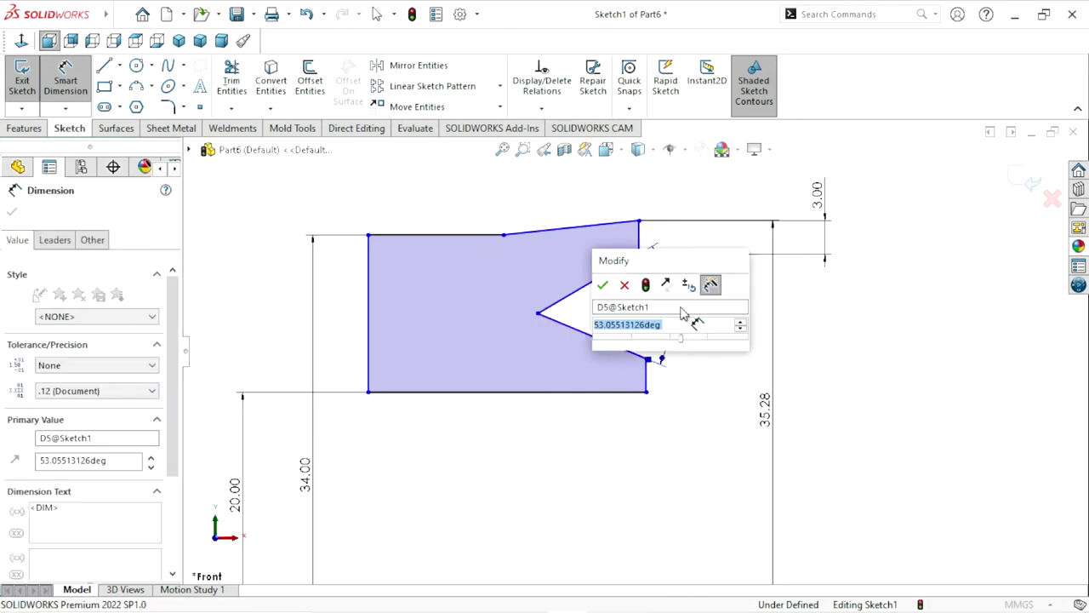
{"action": "left_click", "coordinate": [602, 285]}
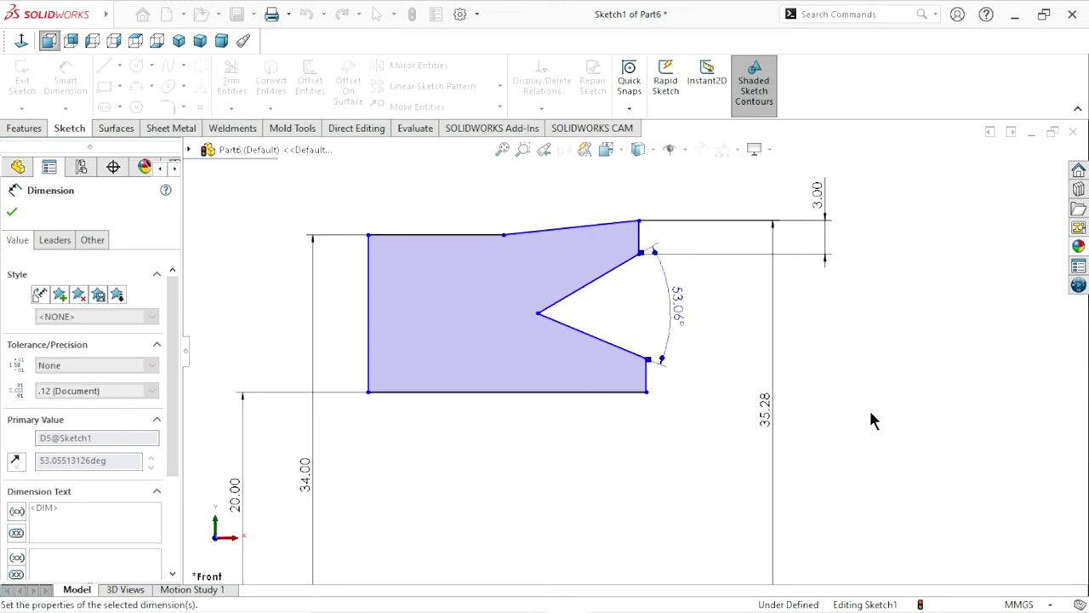
{"action": "key", "text": "f"}
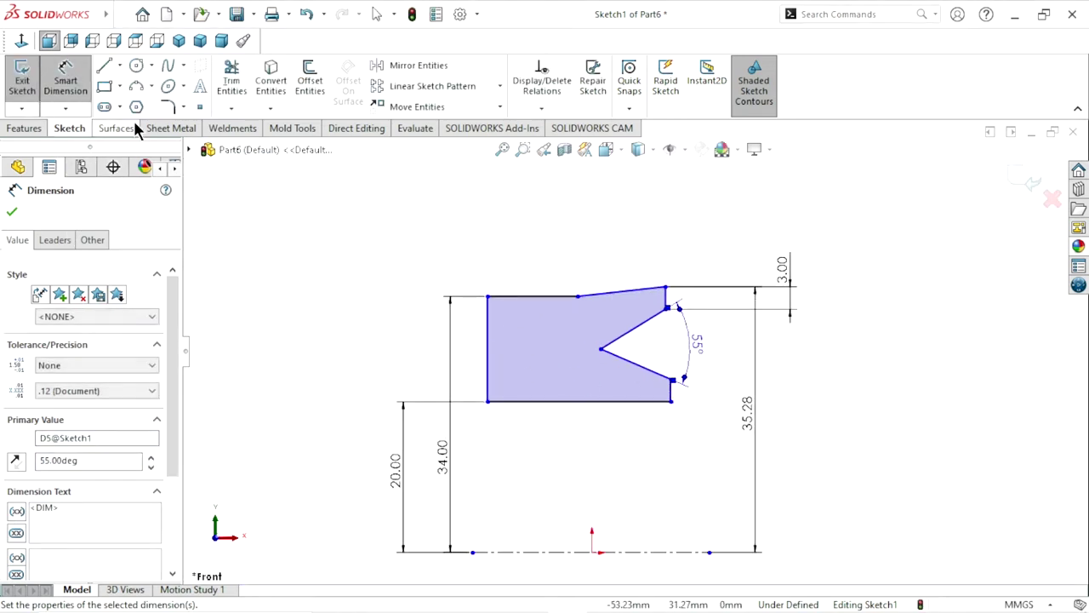
{"action": "left_click", "coordinate": [170, 106]}
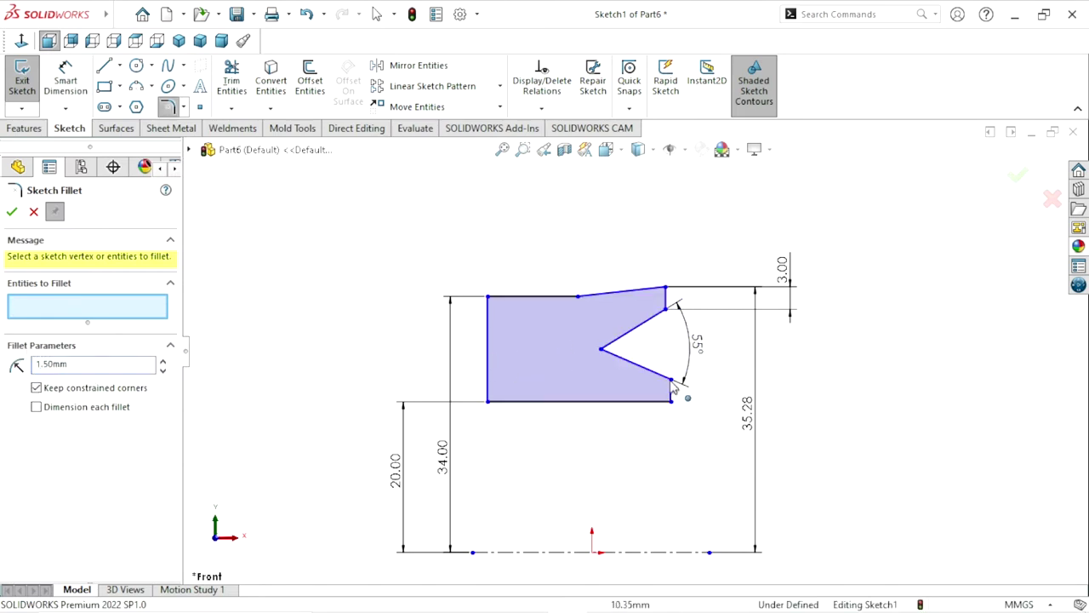
Apply an R1.50 sketch fillet at the V-notch tip, accepting the equal-length warning
{"action": "left_click", "coordinate": [600, 348]}
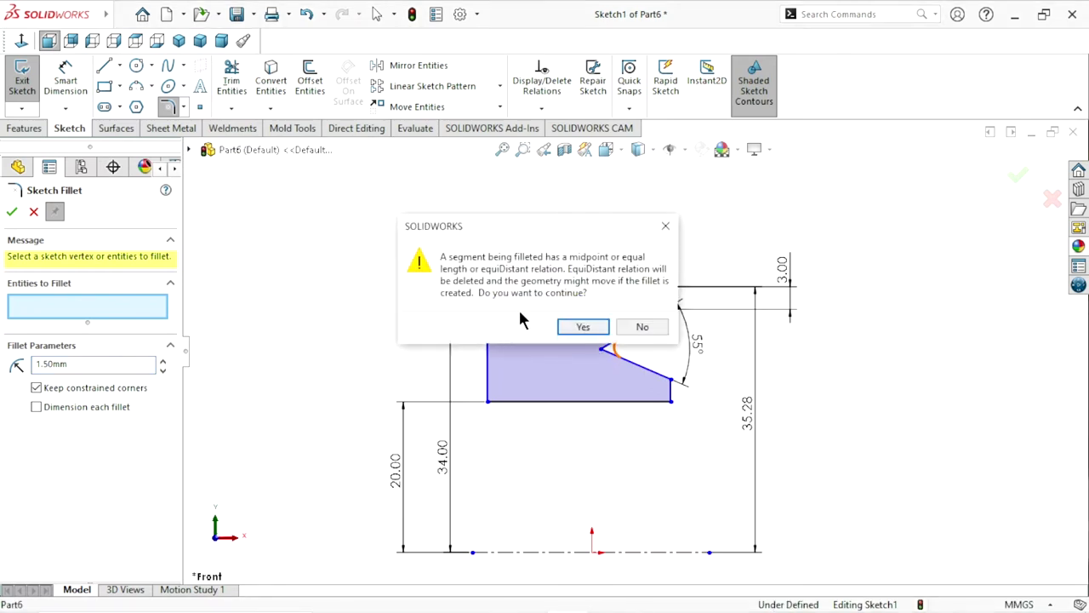
{"action": "left_click", "coordinate": [582, 327]}
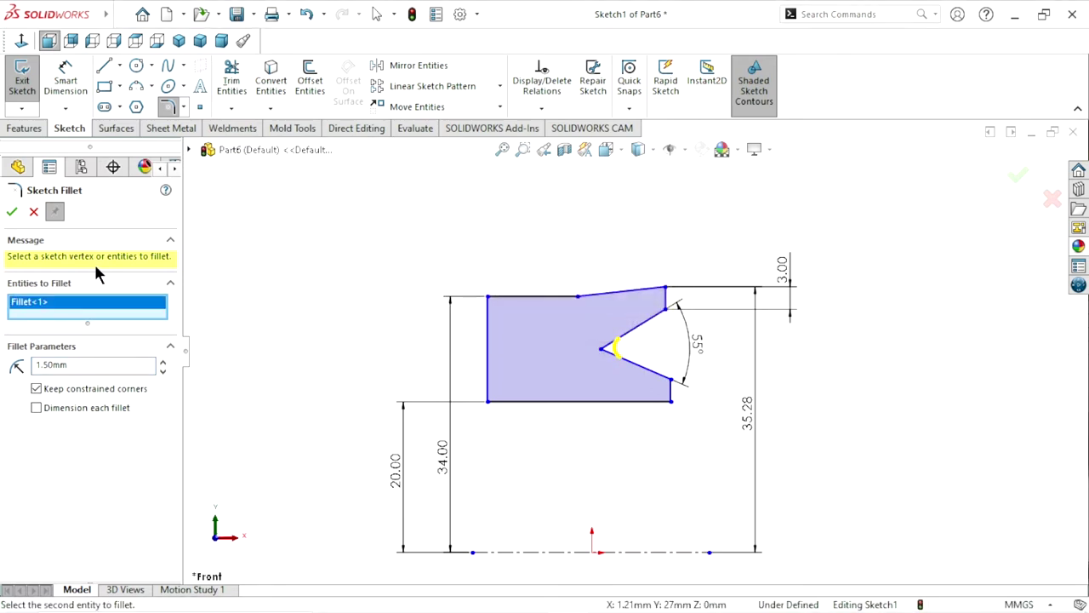
{"action": "left_click", "coordinate": [13, 213]}
{"action": "scroll", "coordinate": [706, 387], "scroll_direction": "down", "scroll_amount": 2}
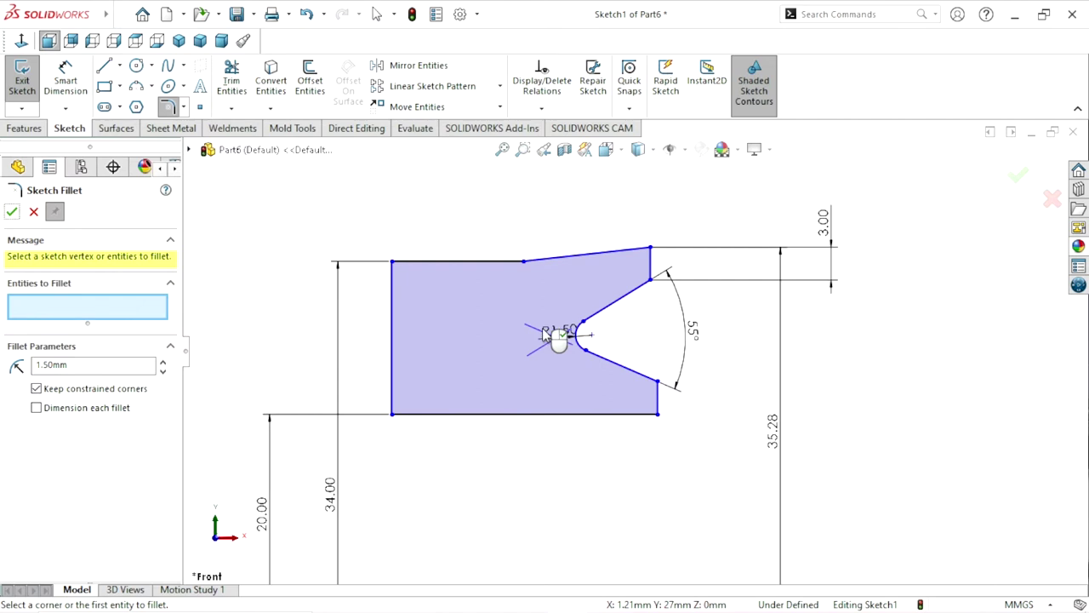
{"action": "left_click_drag", "start_coordinate": [545, 334], "coordinate": [463, 309]}
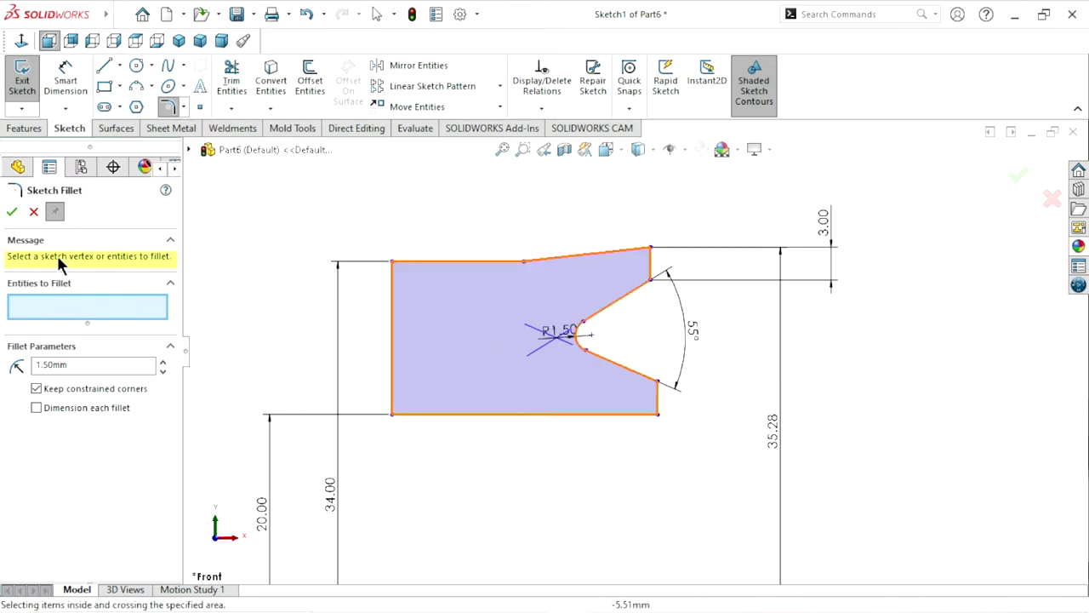
{"action": "left_click", "coordinate": [12, 211]}
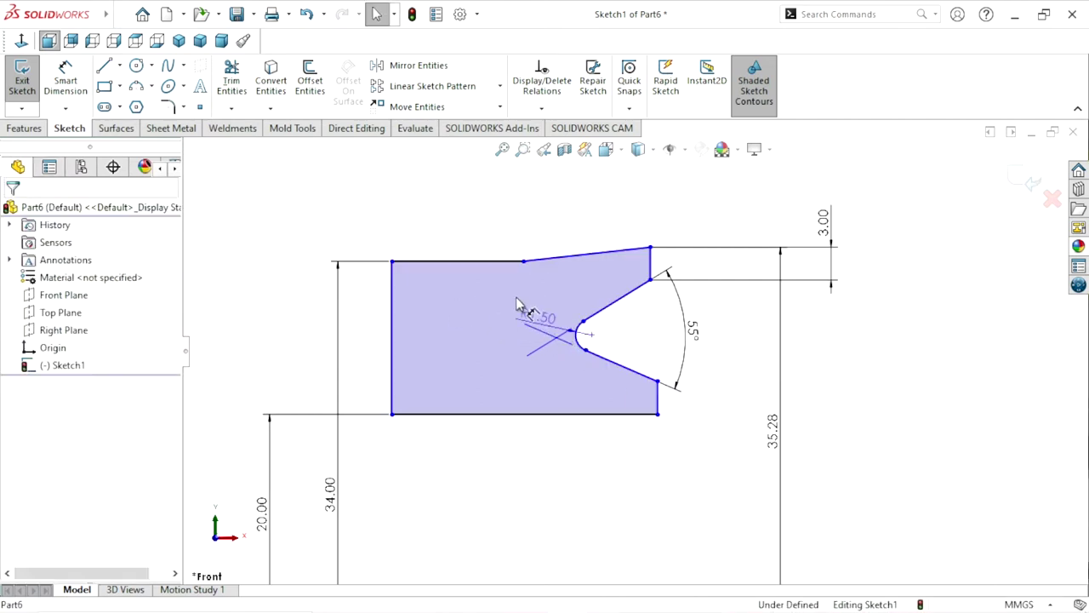
{"action": "left_click", "coordinate": [548, 312]}
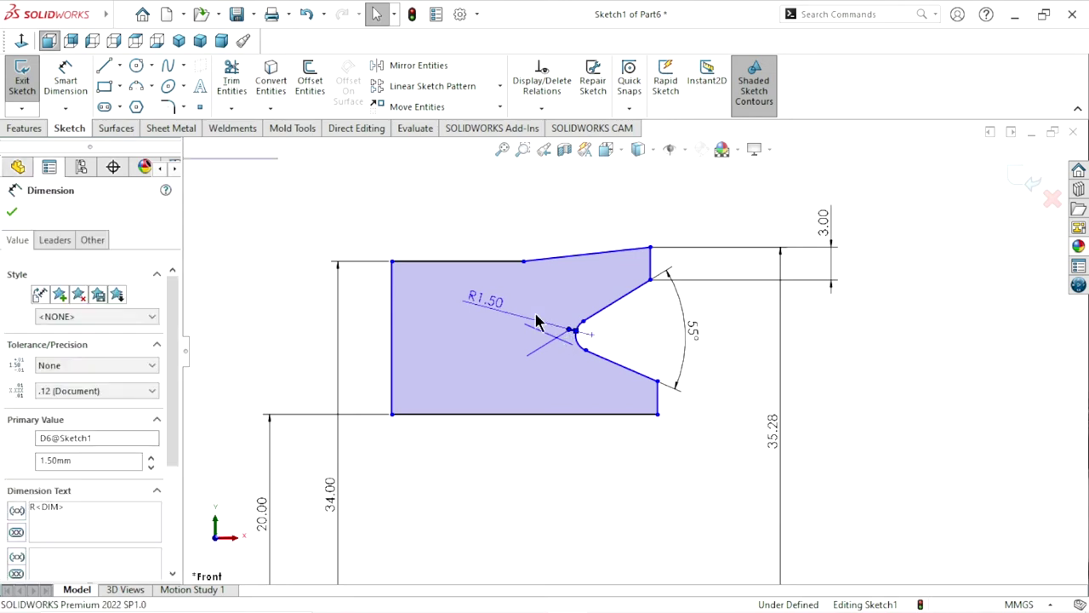
{"action": "key", "text": "Escape"}
{"action": "scroll", "coordinate": [527, 301], "scroll_direction": "down", "scroll_amount": 1}
Set the profile's overall width to 15 mm
{"action": "left_click", "coordinate": [59, 80]}
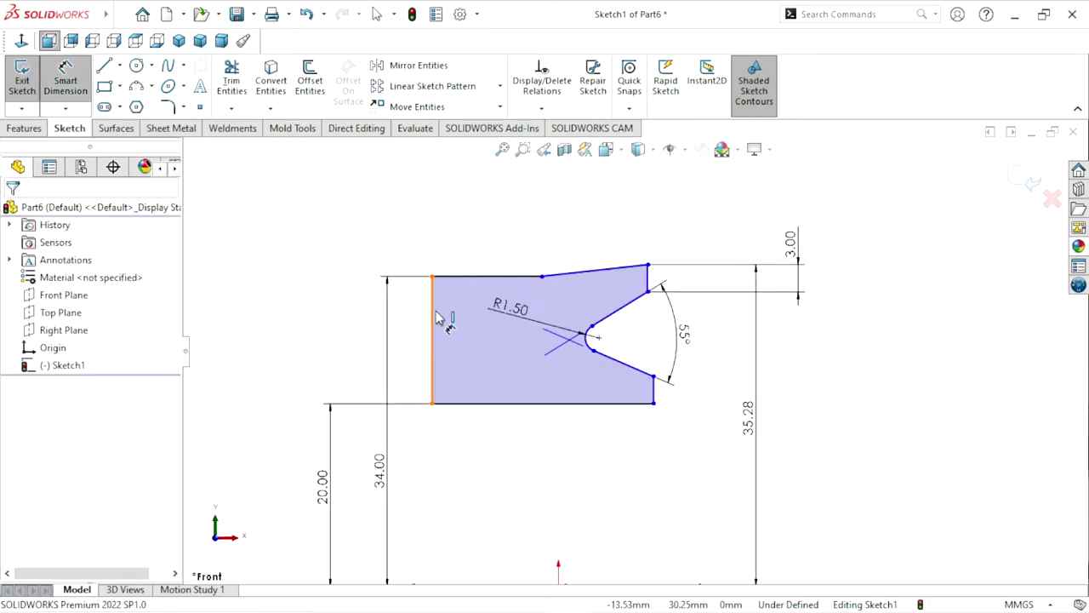
{"action": "left_click", "coordinate": [648, 276]}
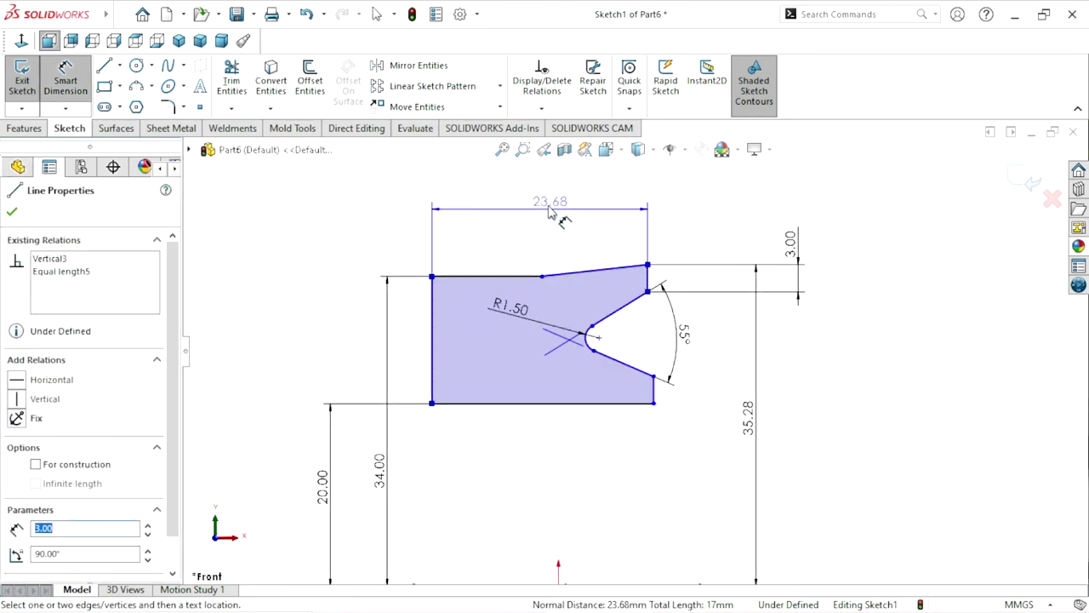
{"action": "left_click", "coordinate": [549, 211]}
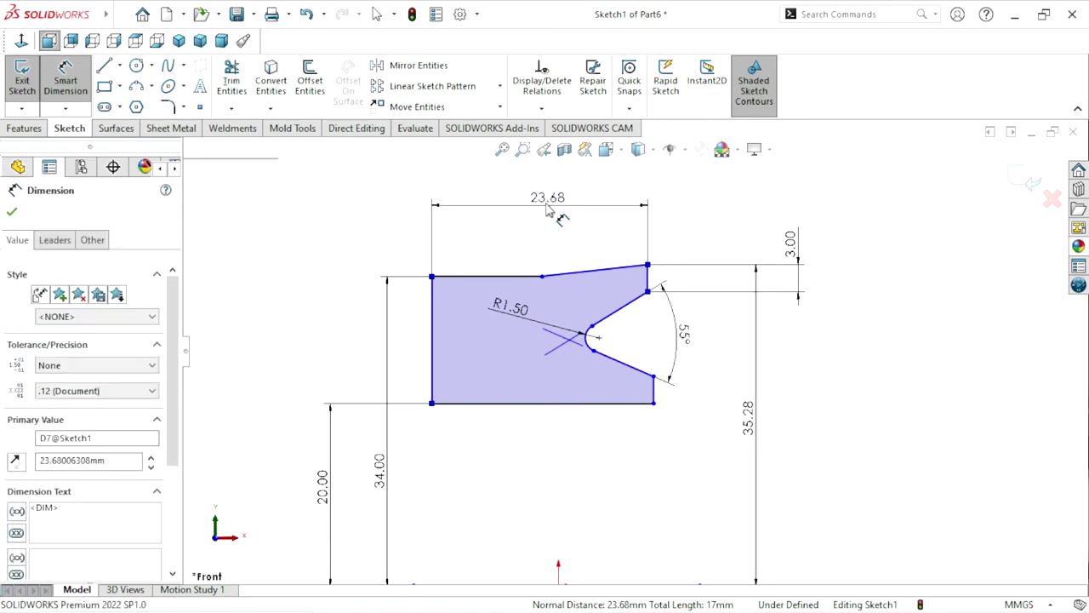
{"action": "type", "text": "15"}
{"action": "left_click", "coordinate": [480, 185]}
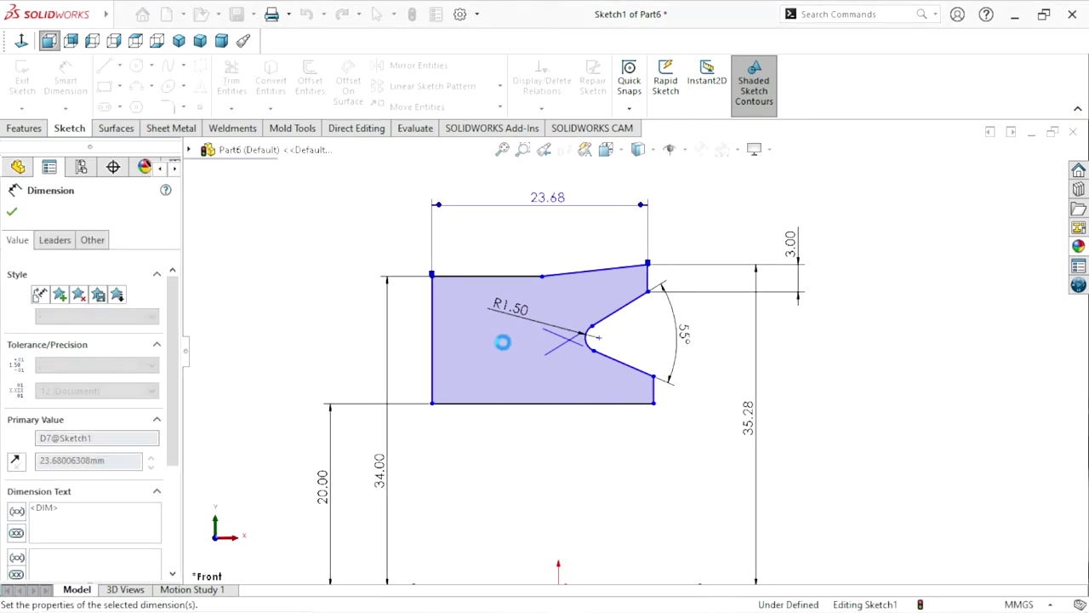
{"action": "scroll", "coordinate": [657, 400], "scroll_direction": "up", "scroll_amount": 2}
{"action": "scroll", "coordinate": [691, 323], "scroll_direction": "down", "scroll_amount": 2}
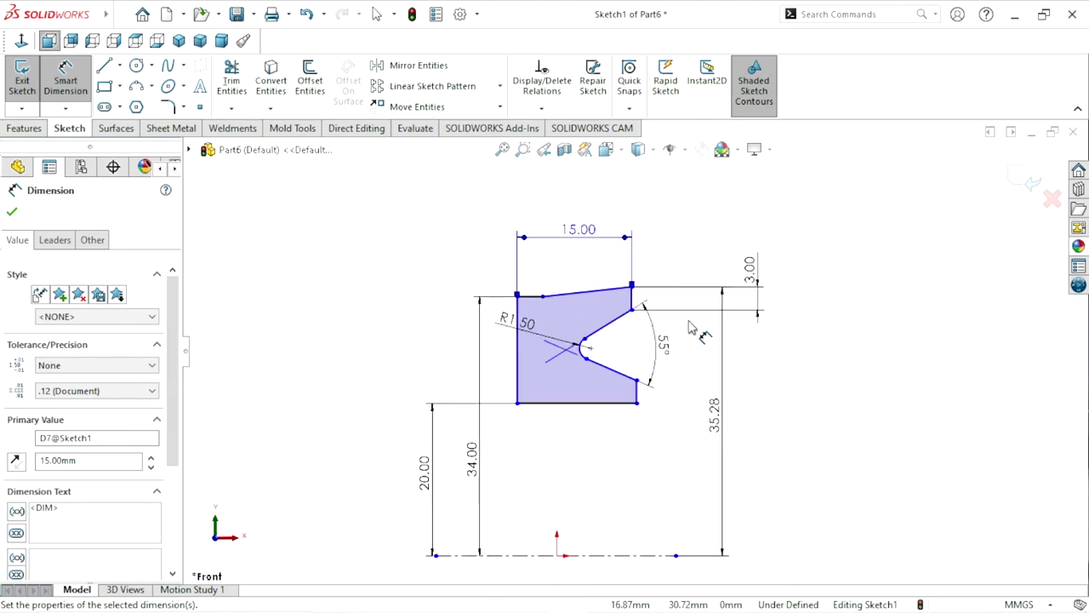
Dimension the top-edge point 8 mm horizontally from the top-right corner
{"action": "left_click", "coordinate": [512, 293]}
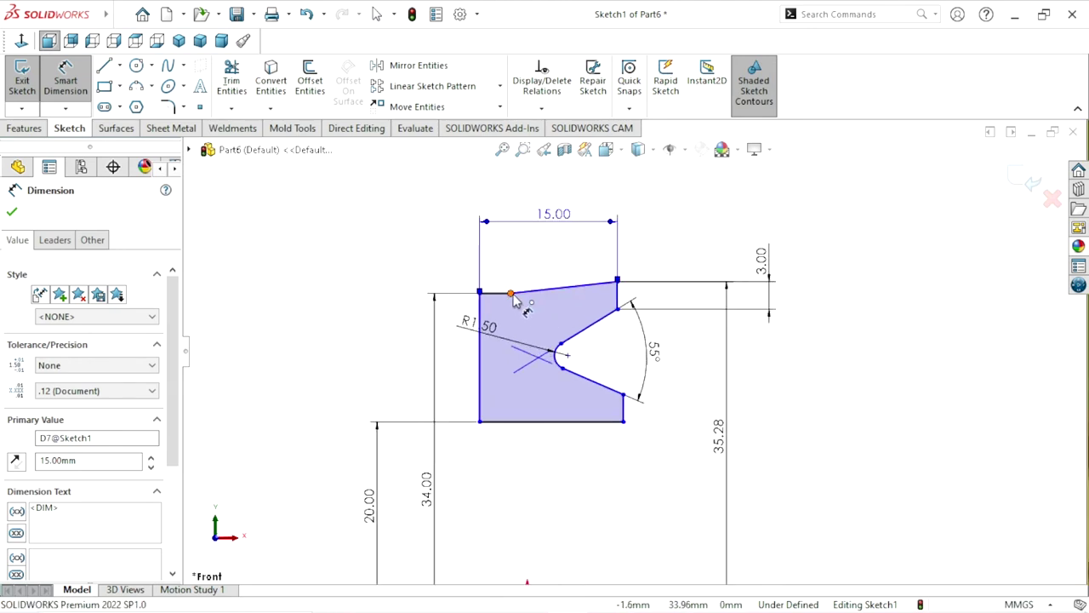
{"action": "left_click", "coordinate": [619, 281]}
{"action": "left_click", "coordinate": [576, 264]}
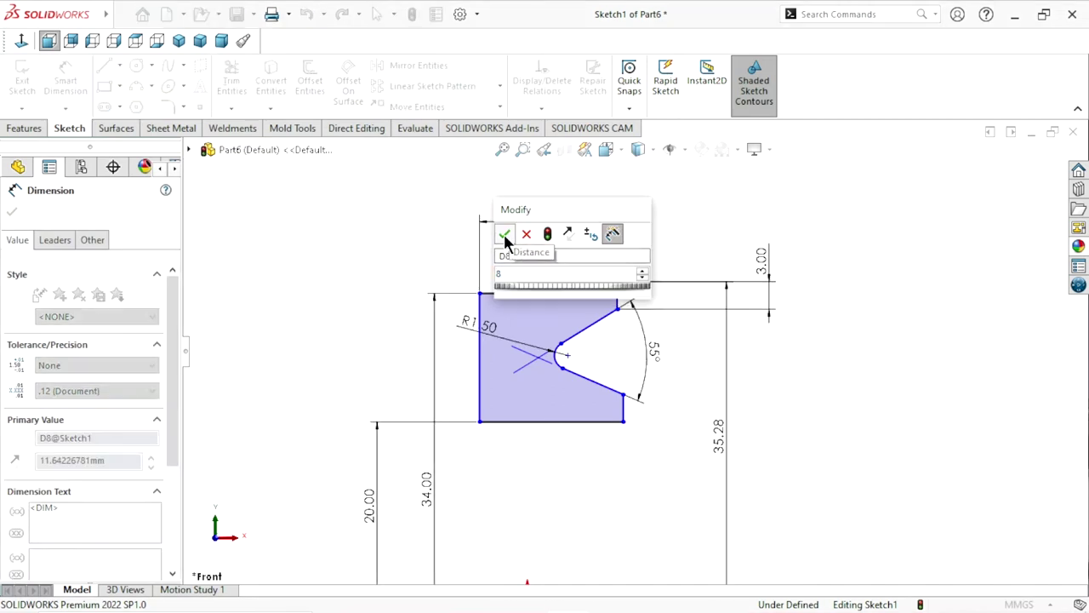
{"action": "left_click", "coordinate": [503, 233]}
{"action": "scroll", "coordinate": [610, 425], "scroll_direction": "up", "scroll_amount": 3}
{"action": "scroll", "coordinate": [634, 392], "scroll_direction": "down", "scroll_amount": 2}
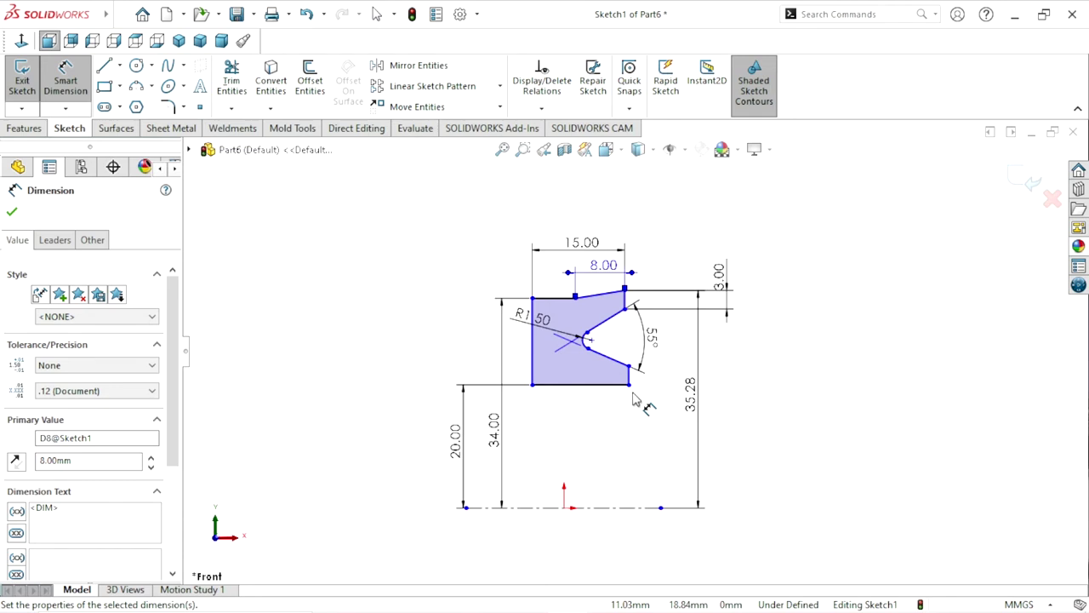
{"action": "scroll", "coordinate": [662, 398], "scroll_direction": "up", "scroll_amount": 1}
{"action": "scroll", "coordinate": [663, 398], "scroll_direction": "down", "scroll_amount": 2}
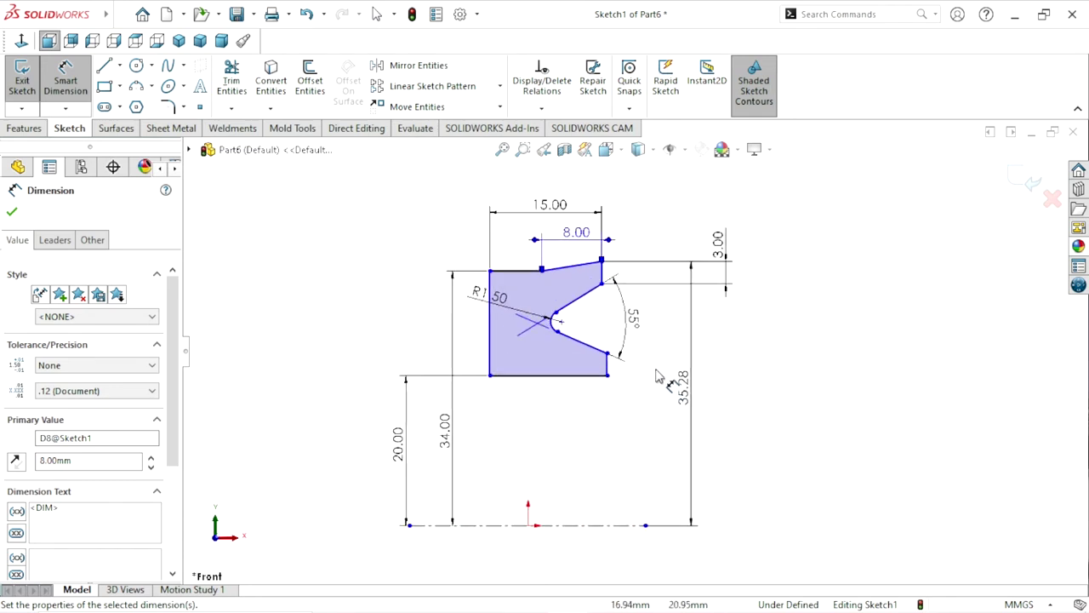
{"action": "left_click", "coordinate": [13, 214]}
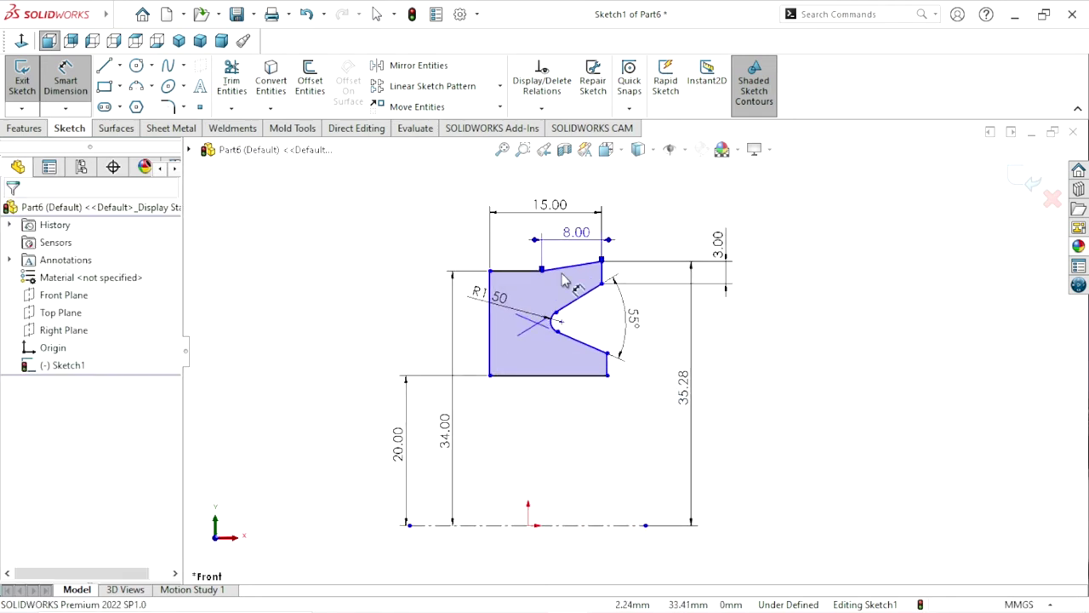
Add a vertical relation between the bottom edge's midpoint and the origin
{"action": "left_click", "coordinate": [546, 375]}
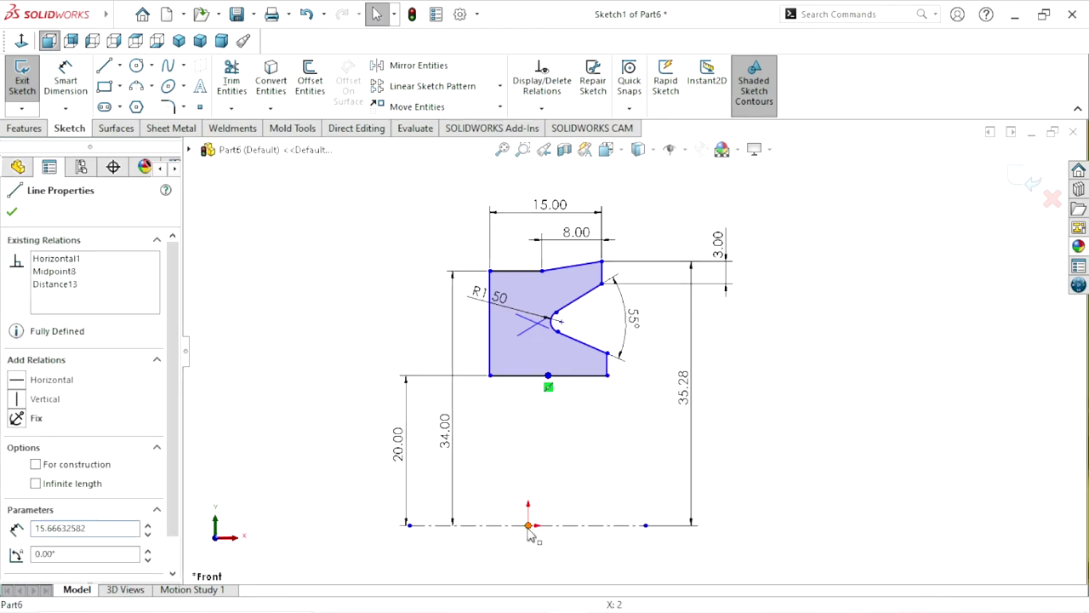
{"action": "left_click", "coordinate": [603, 466]}
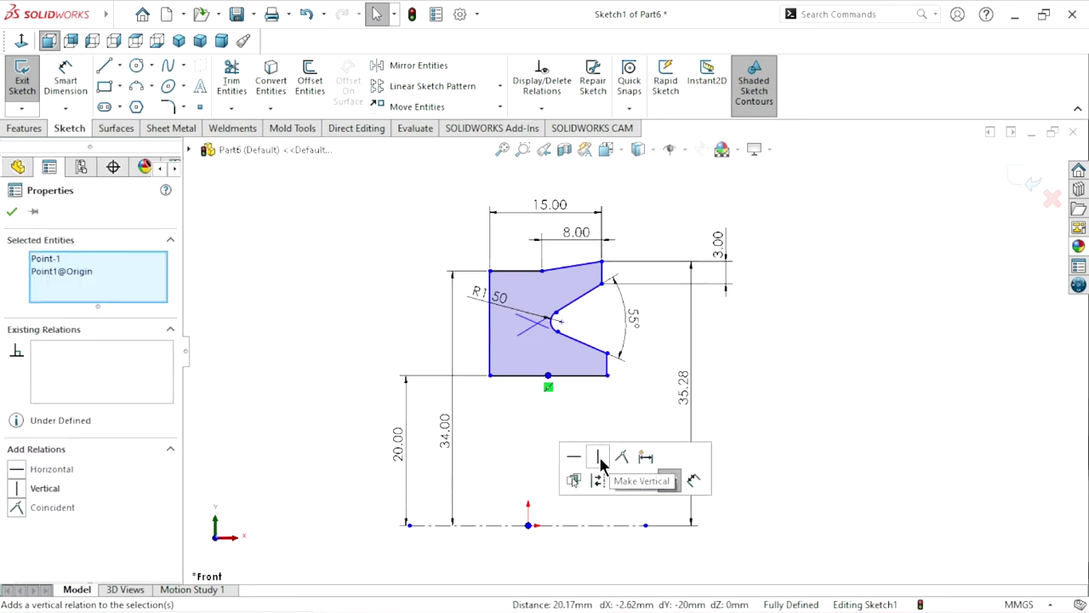
{"action": "left_click", "coordinate": [599, 457]}
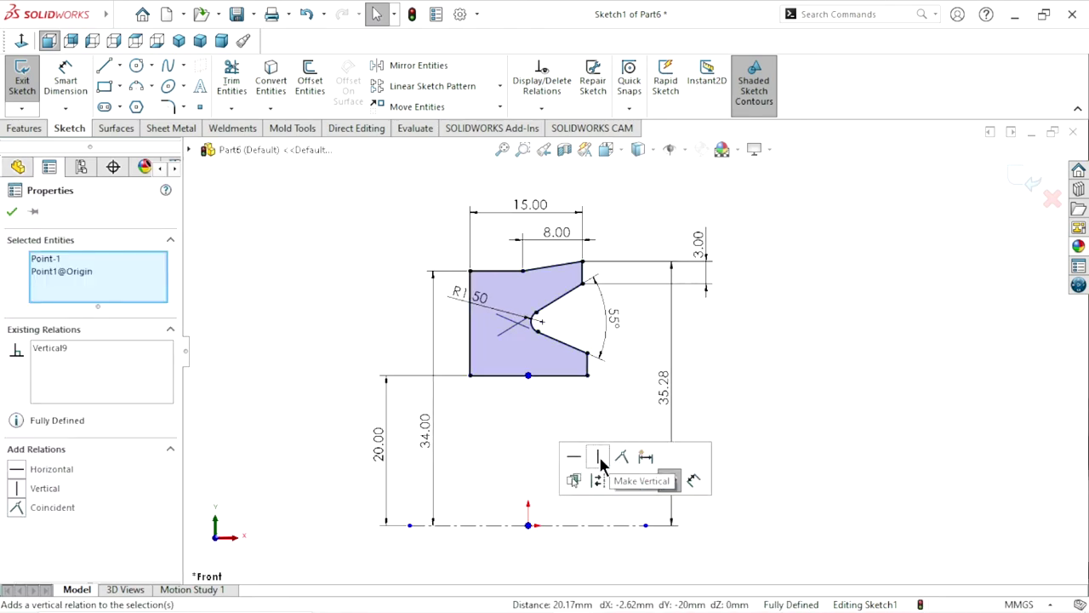
{"action": "left_click", "coordinate": [11, 212]}
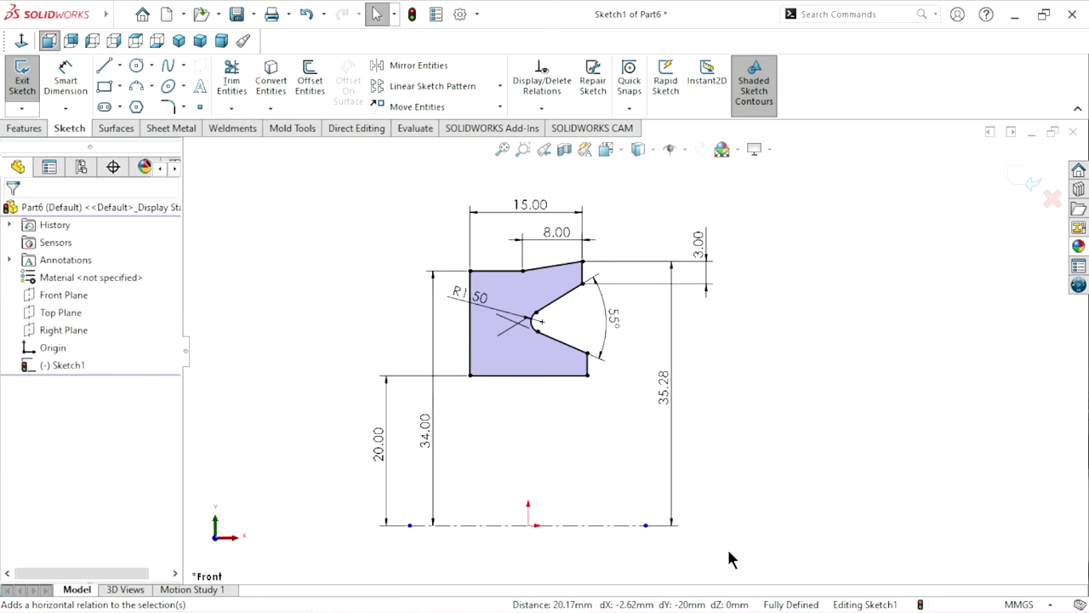
{"action": "middle_click_drag", "start_coordinate": [553, 400], "coordinate": [593, 409], "text": "ctrl"}
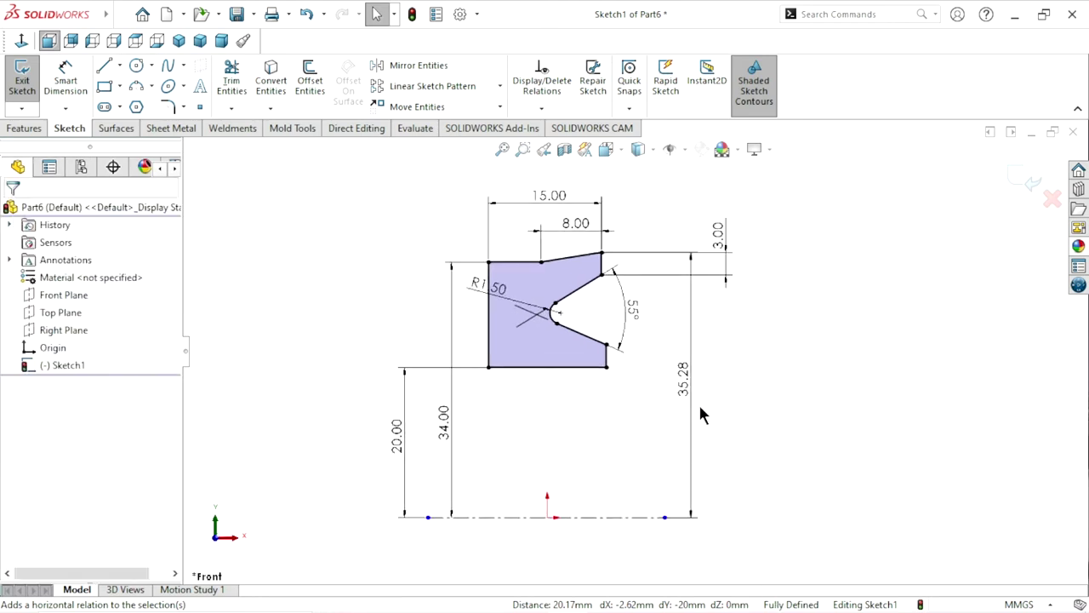
Add a driven 3.00 dimension to the lower-right edge and reposition the 55° angle dimension
{"action": "scroll", "coordinate": [596, 315], "scroll_direction": "down", "scroll_amount": 2}
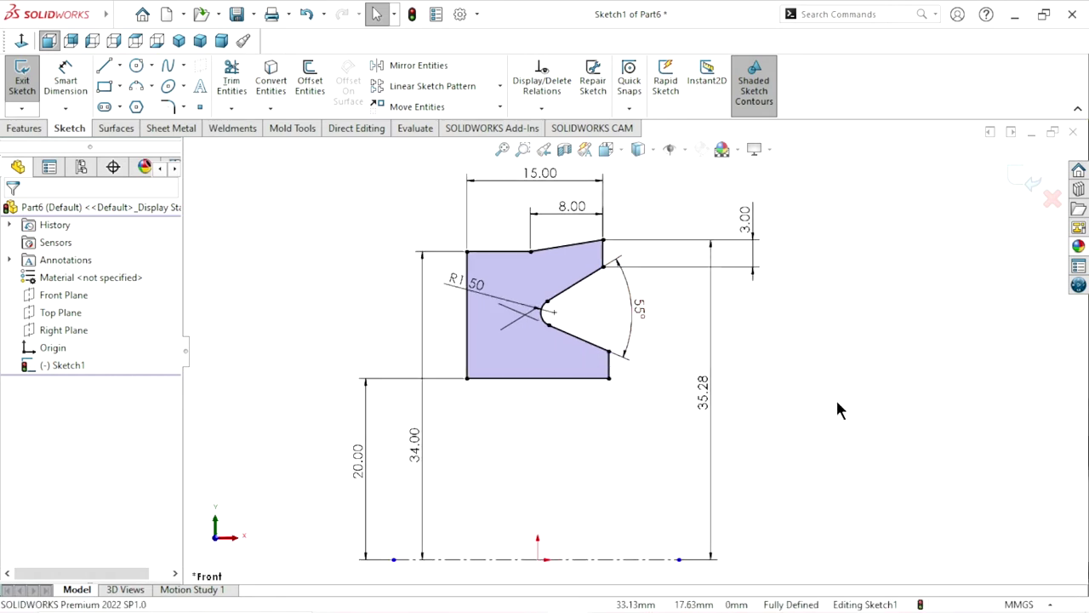
{"action": "left_click", "coordinate": [65, 81]}
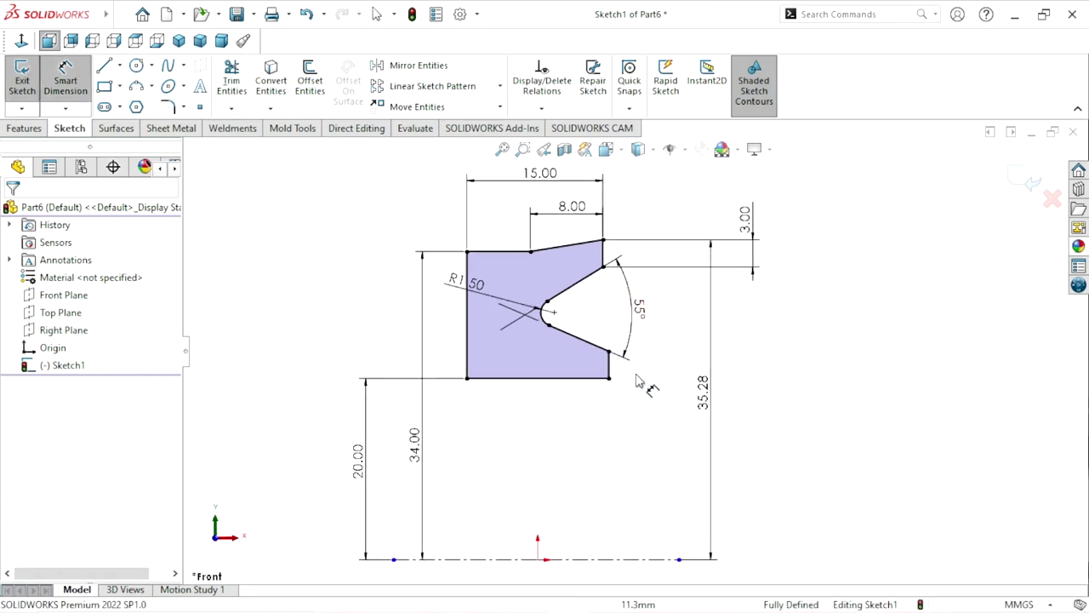
{"action": "left_click", "coordinate": [610, 365]}
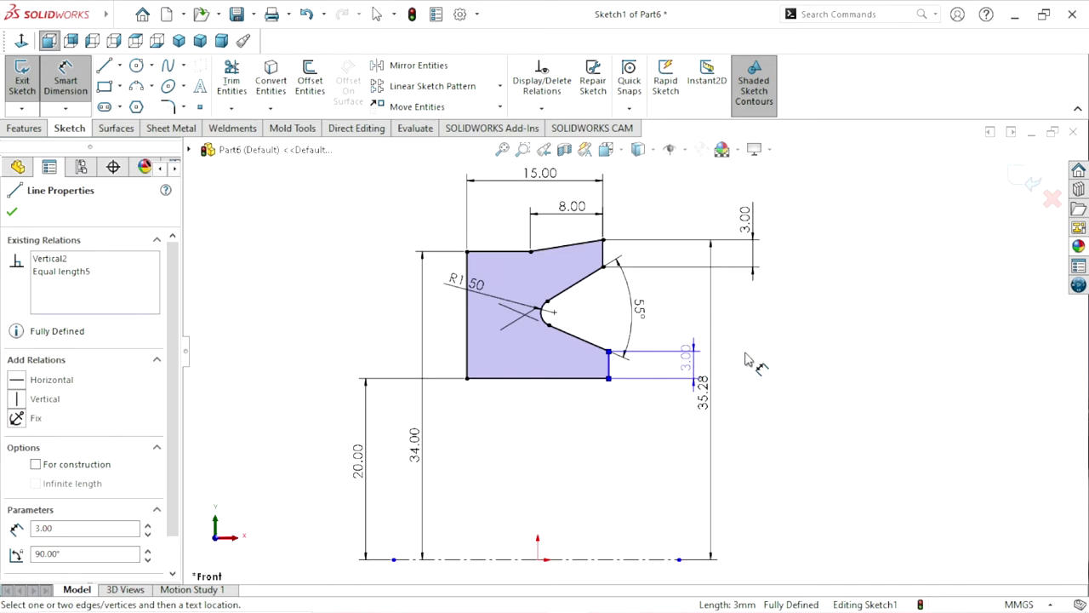
{"action": "left_click", "coordinate": [767, 341]}
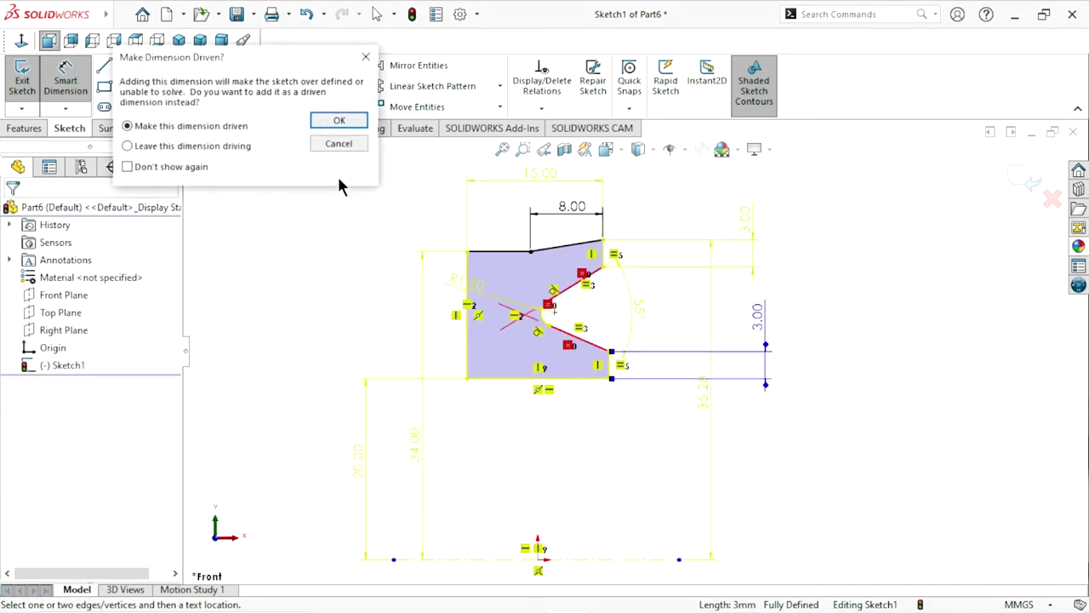
{"action": "left_click", "coordinate": [337, 121]}
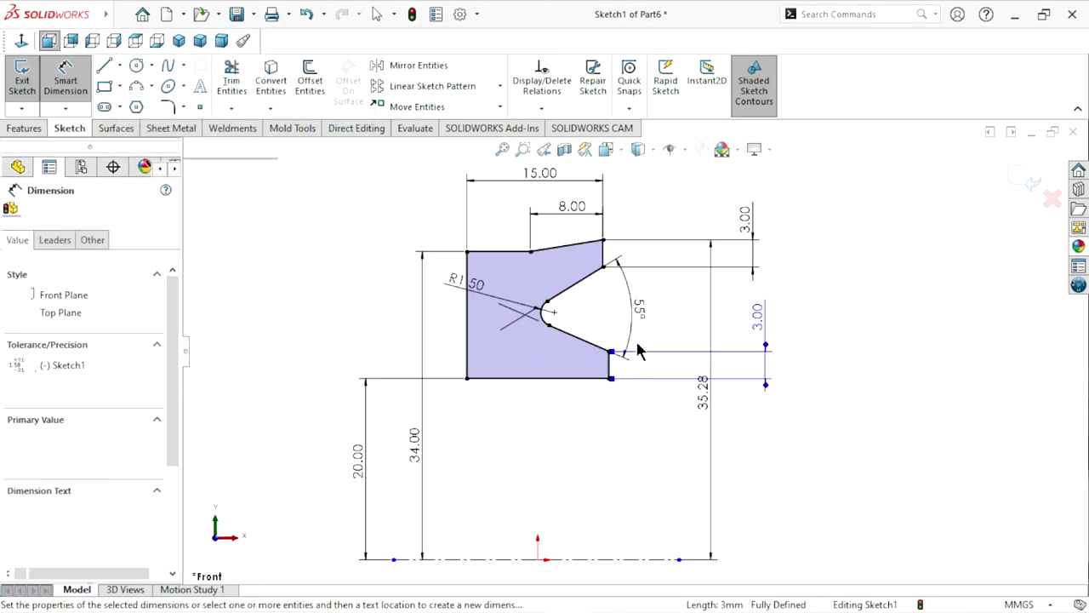
{"action": "scroll", "coordinate": [636, 344], "scroll_direction": "up", "scroll_amount": 5}
{"action": "scroll", "coordinate": [647, 327], "scroll_direction": "down", "scroll_amount": 2}
{"action": "scroll", "coordinate": [648, 324], "scroll_direction": "down", "scroll_amount": 2}
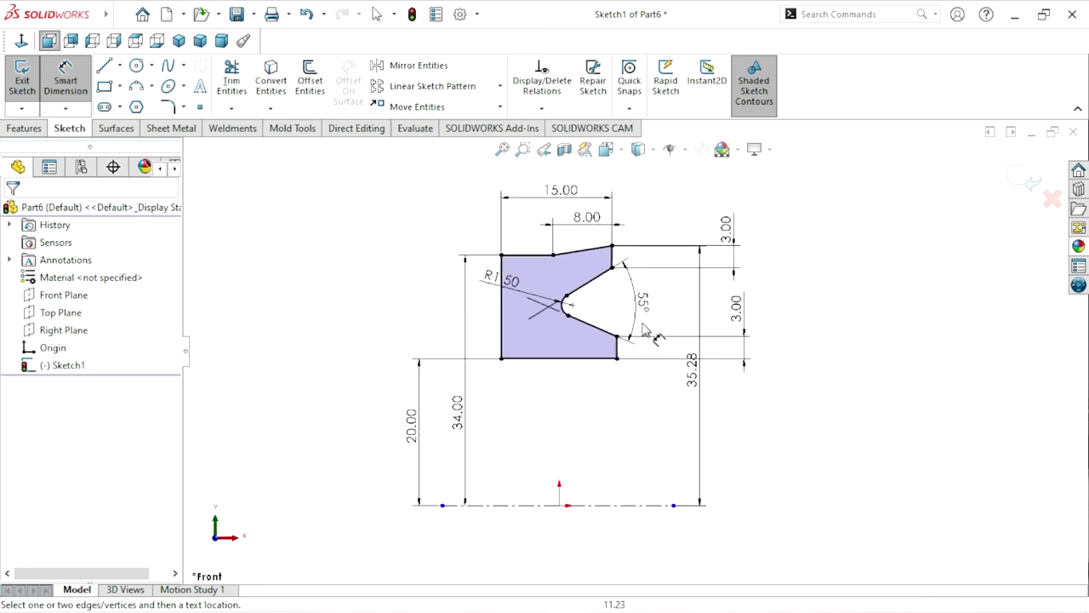
{"action": "scroll", "coordinate": [649, 322], "scroll_direction": "down", "scroll_amount": 1}
{"action": "left_click", "coordinate": [649, 324]}
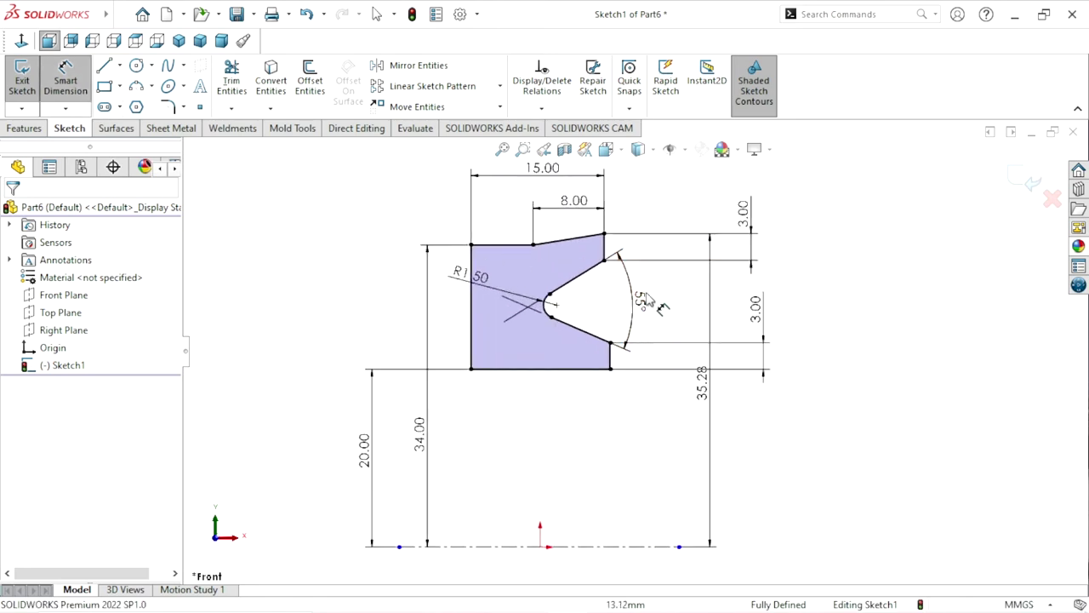
Add a driven 6.84 dimension to the notch, delete it, and show the Features tools
{"action": "left_click", "coordinate": [604, 245]}
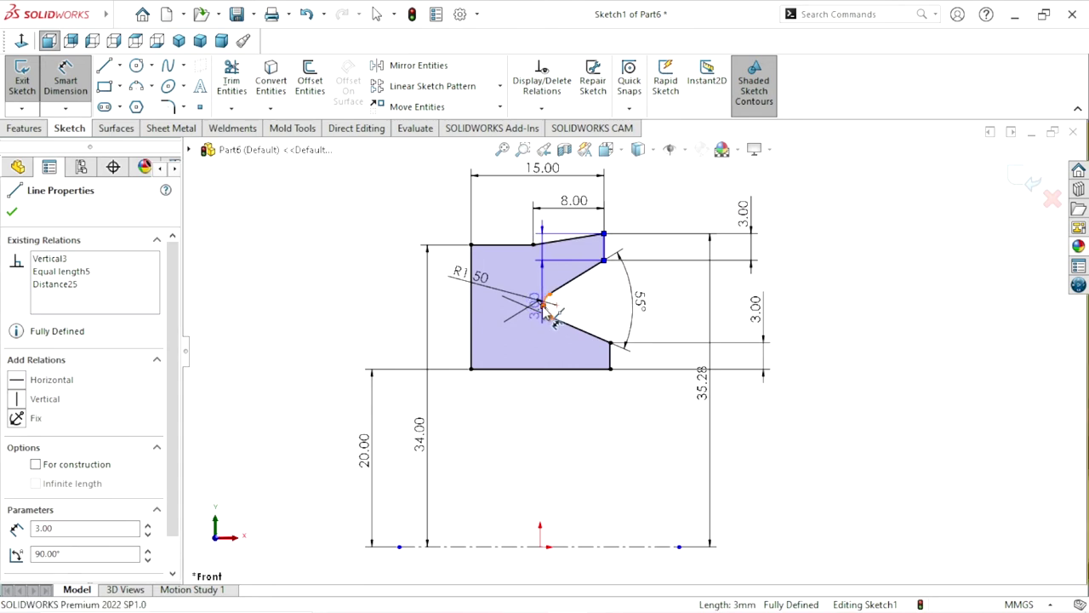
{"action": "left_click", "coordinate": [552, 314]}
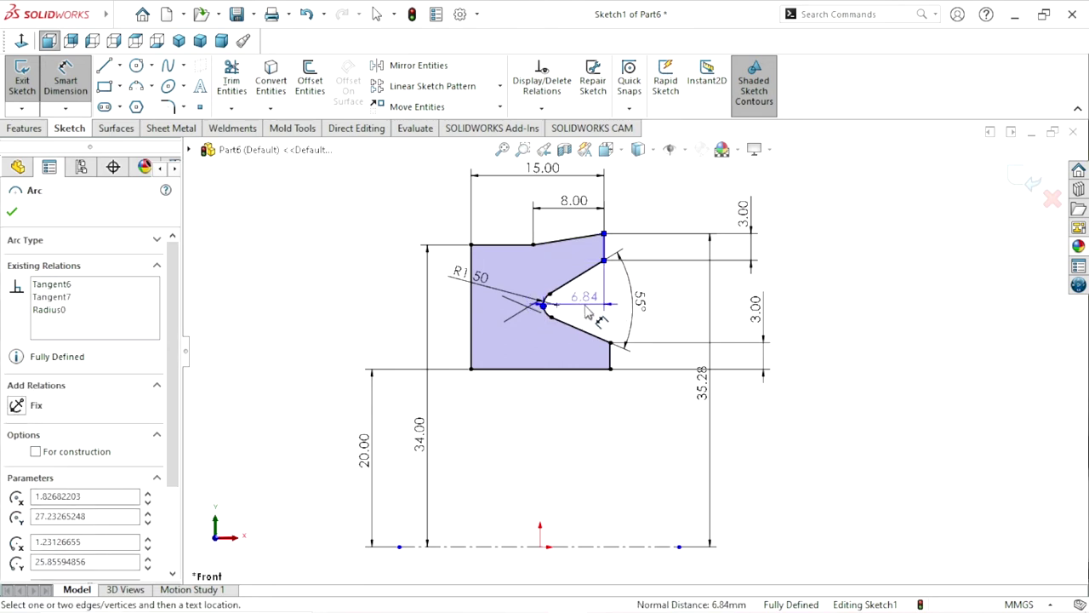
{"action": "left_click", "coordinate": [587, 312]}
{"action": "left_click", "coordinate": [333, 120]}
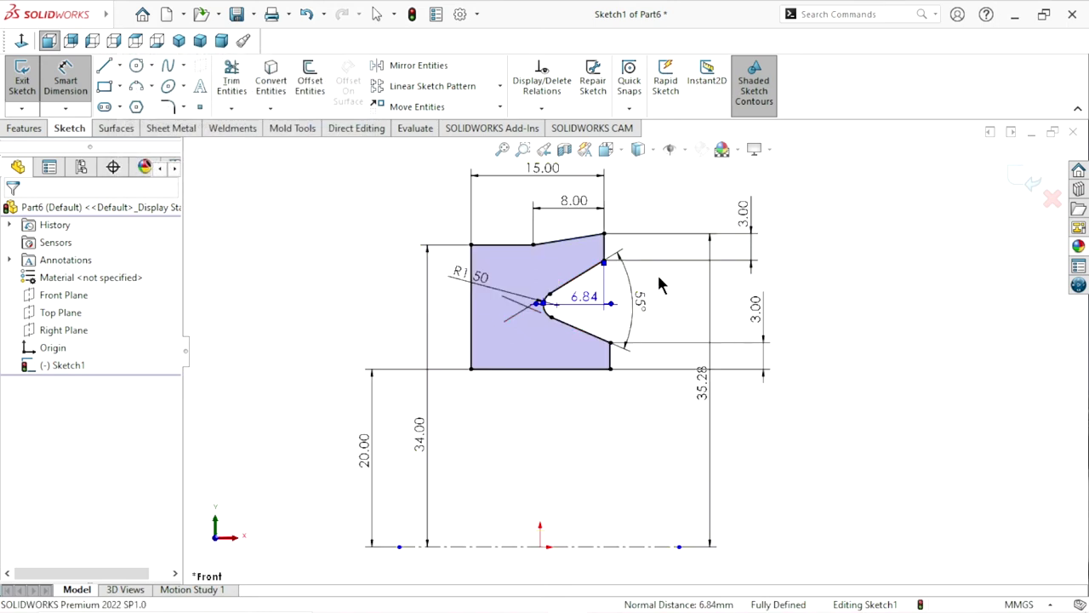
{"action": "left_click", "coordinate": [599, 303]}
{"action": "key", "text": "Delete"}
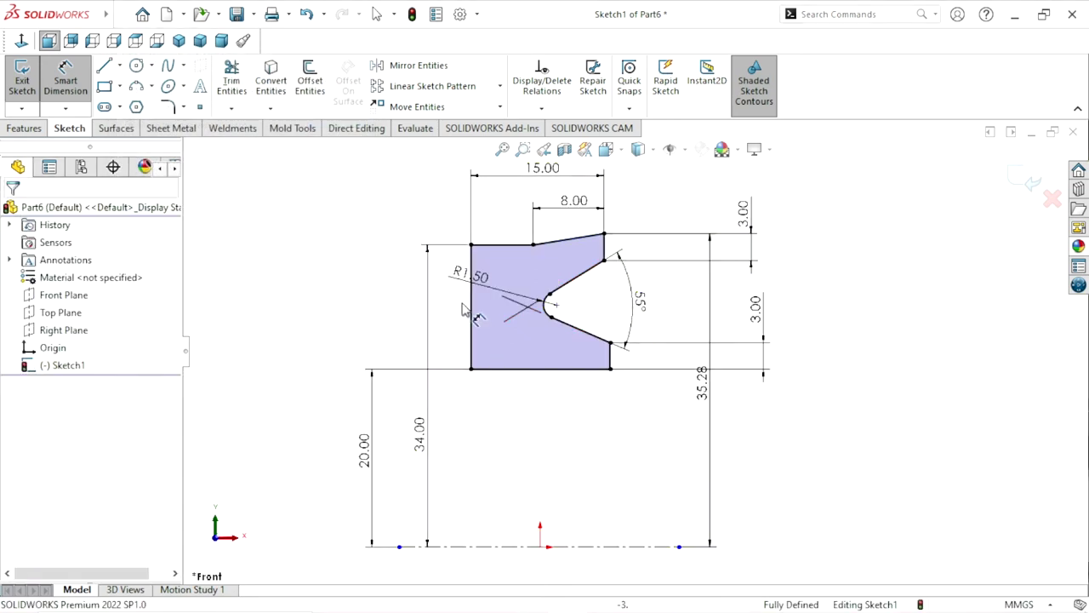
{"action": "left_click", "coordinate": [63, 72]}
{"action": "left_click", "coordinate": [33, 131]}
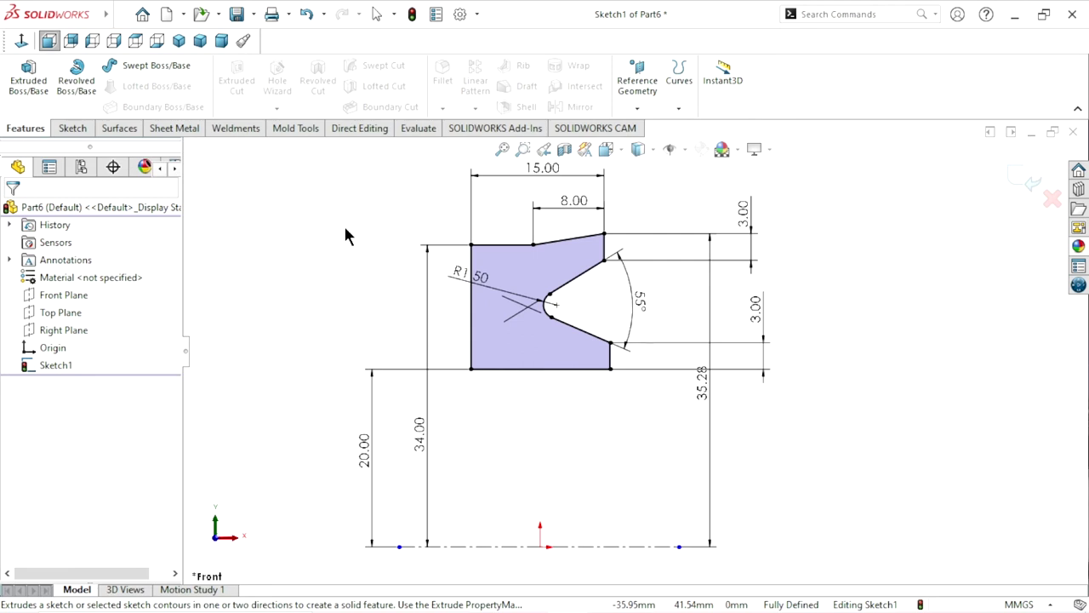
Revolve the profile 360° around Line1 to create Revolve1, previewing it in Trimetric view
{"action": "left_click", "coordinate": [80, 82]}
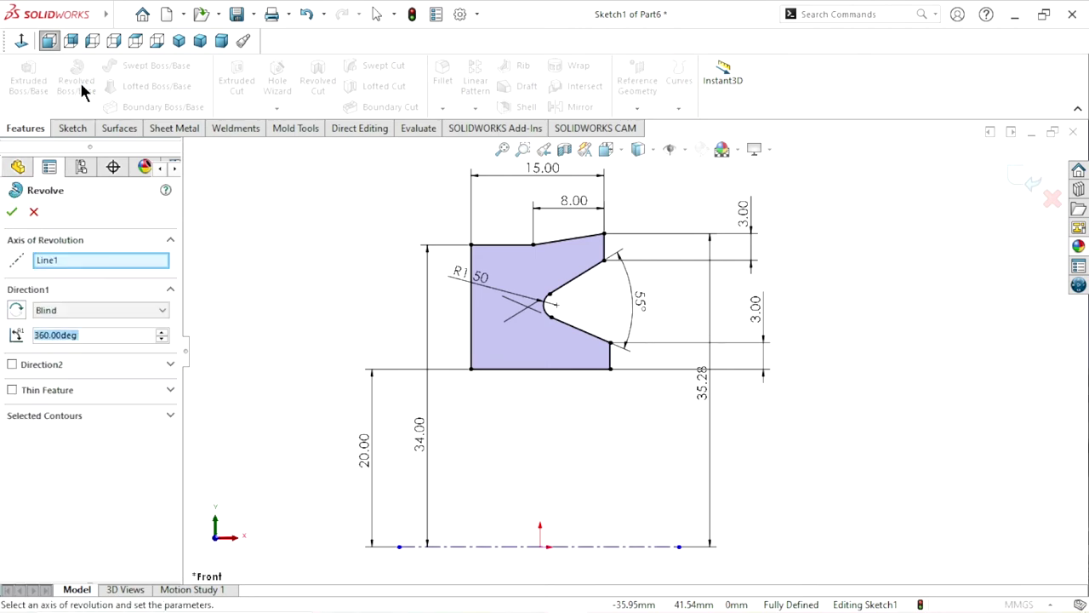
{"action": "left_click", "coordinate": [200, 40]}
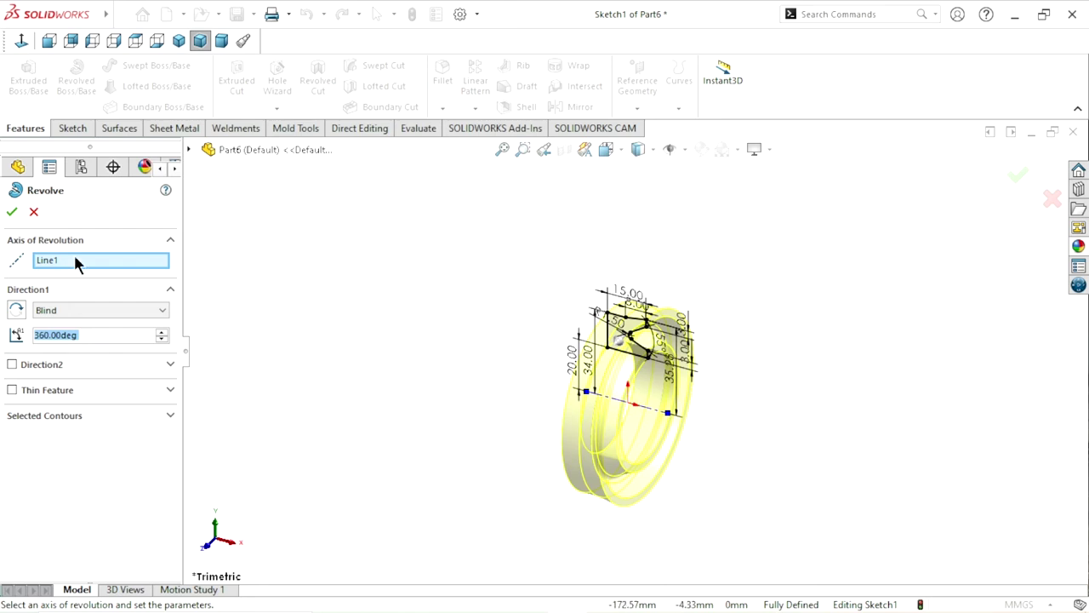
{"action": "left_click", "coordinate": [12, 212]}
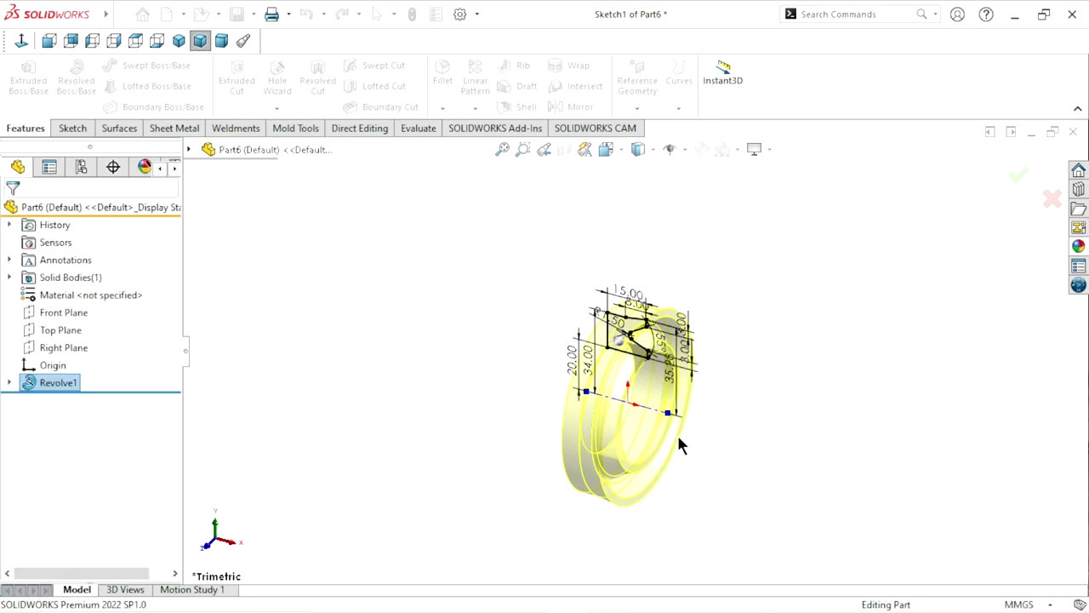
{"action": "scroll", "coordinate": [695, 417], "scroll_direction": "down", "scroll_amount": 3}
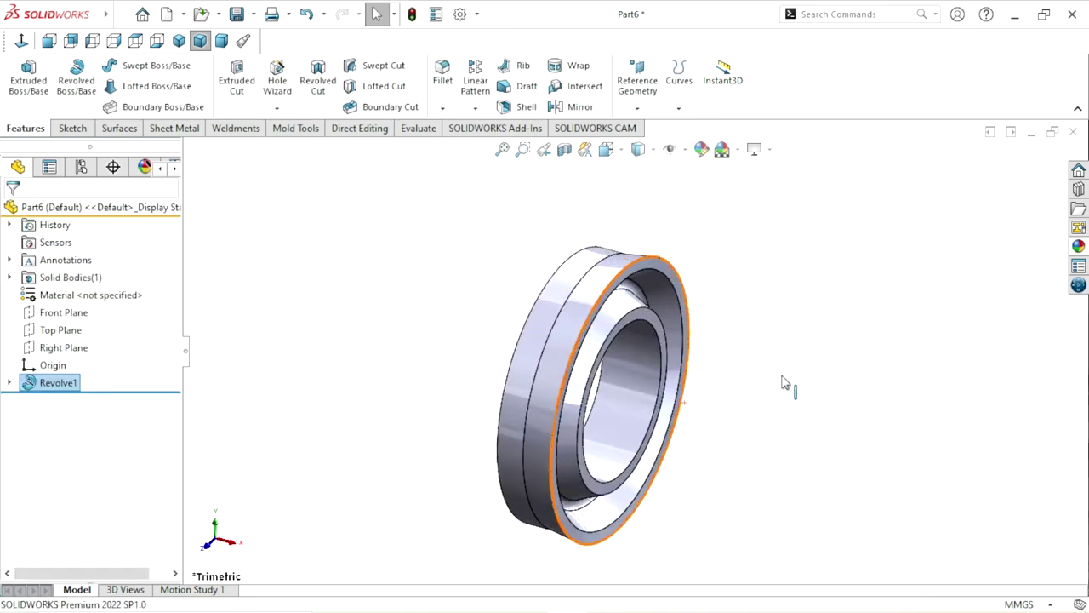
{"action": "mouse_move", "coordinate": [784, 396]}
{"action": "middle_mouse_down"}
{"action": "mouse_move", "coordinate": [735, 310]}
{"action": "mouse_move", "coordinate": [808, 396]}
{"action": "mouse_move", "coordinate": [740, 377]}
{"action": "mouse_move", "coordinate": [797, 352]}
{"action": "mouse_move", "coordinate": [890, 359]}
{"action": "middle_mouse_up"}
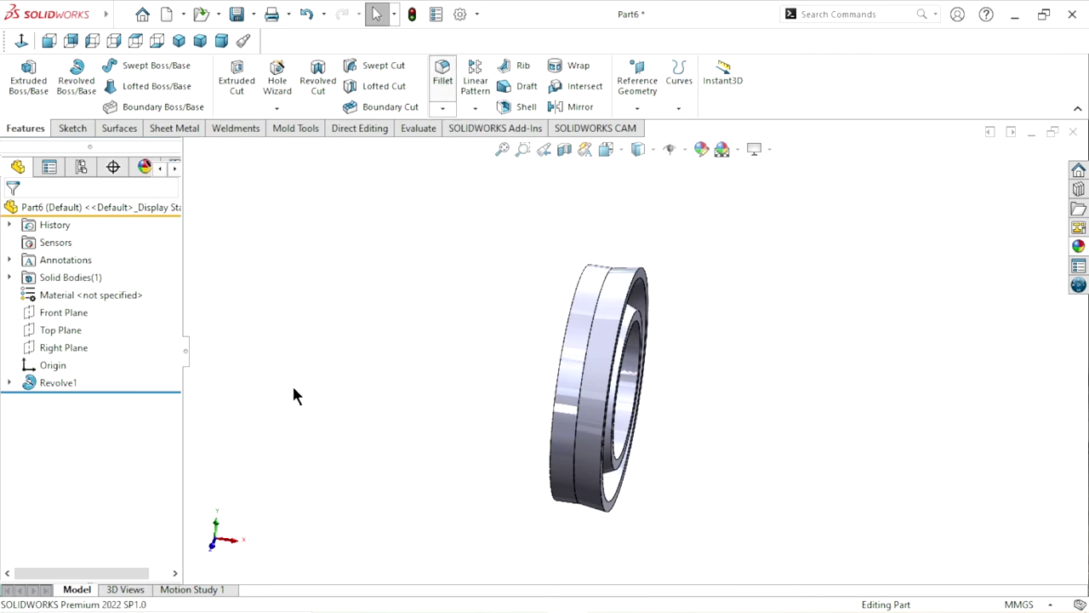
Fillet the ring's front face and one inner edge with a 1 mm radius, creating Fillet1
{"action": "left_click", "coordinate": [100, 535]}
{"action": "type", "text": "1"}
{"action": "key", "text": "Return"}
{"action": "middle_click_drag", "start_coordinate": [485, 339], "coordinate": [598, 279]}
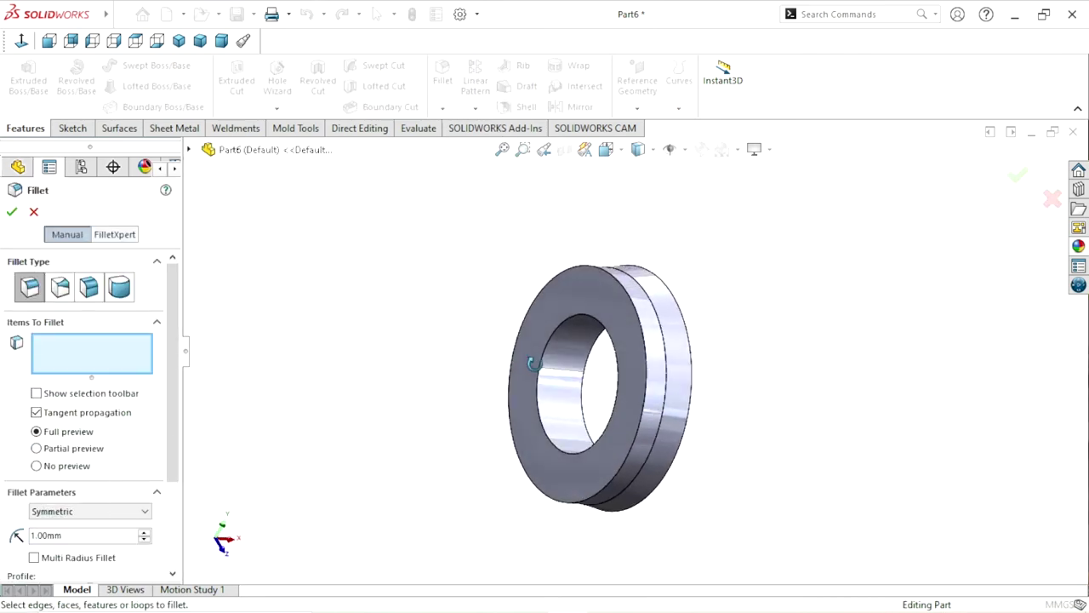
{"action": "left_click", "coordinate": [578, 280]}
{"action": "middle_click_drag", "start_coordinate": [844, 375], "coordinate": [657, 356]}
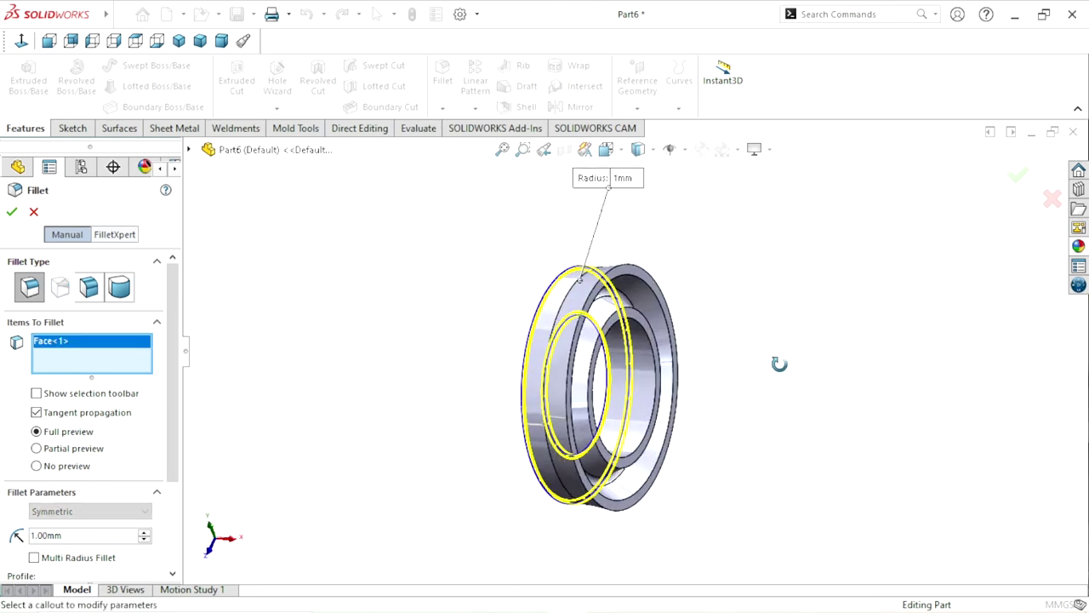
{"action": "left_click", "coordinate": [657, 355]}
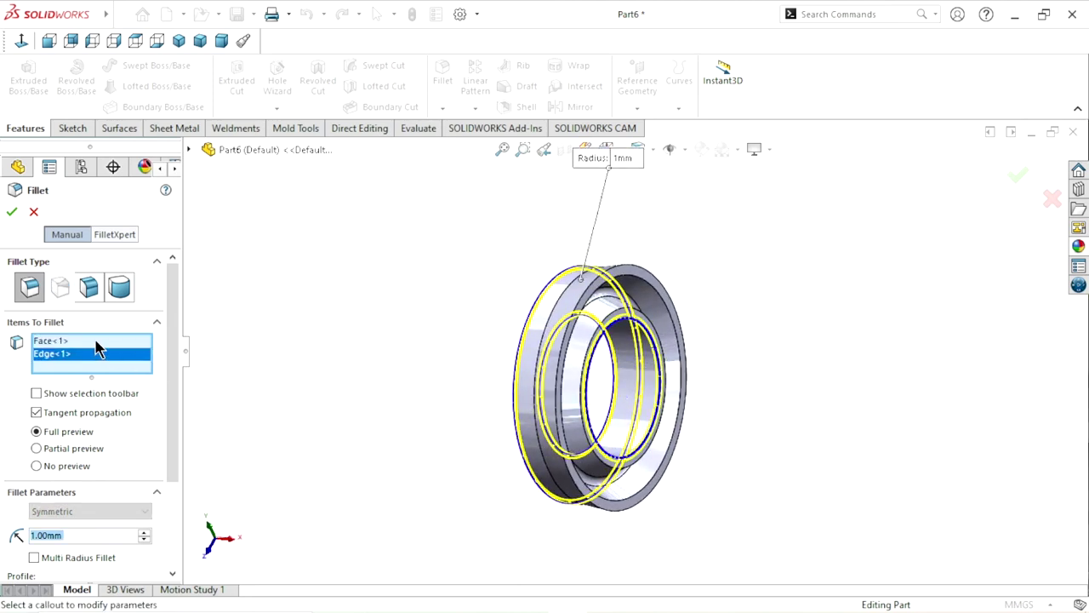
{"action": "key", "text": "Return"}
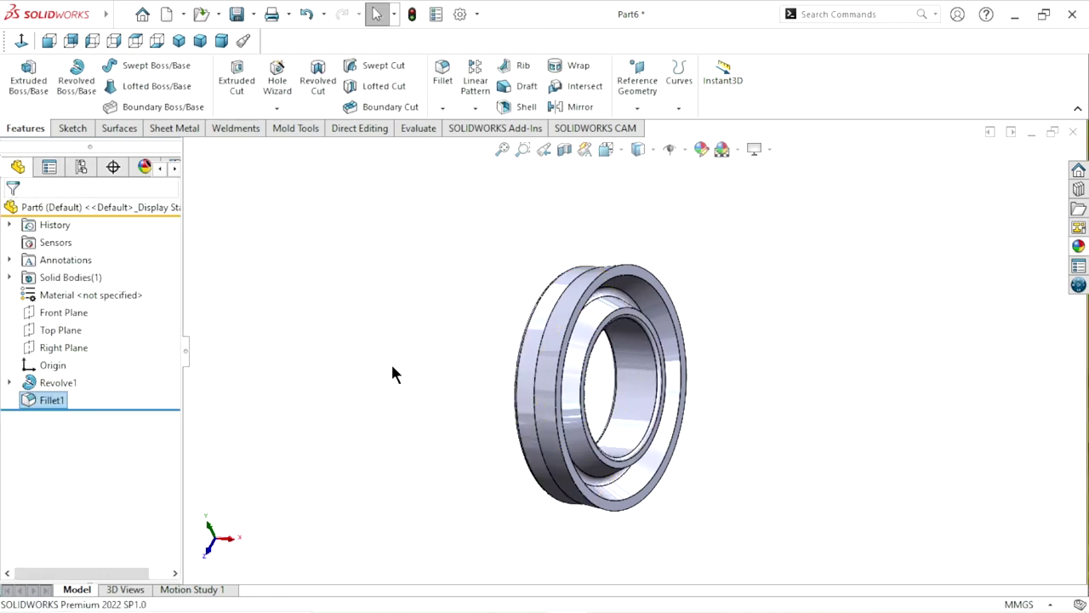
{"action": "middle_click_drag", "start_coordinate": [390, 362], "coordinate": [698, 388]}
{"action": "scroll", "coordinate": [768, 371], "scroll_direction": "up", "scroll_amount": 3}
{"action": "middle_click_drag", "start_coordinate": [768, 371], "coordinate": [826, 360]}
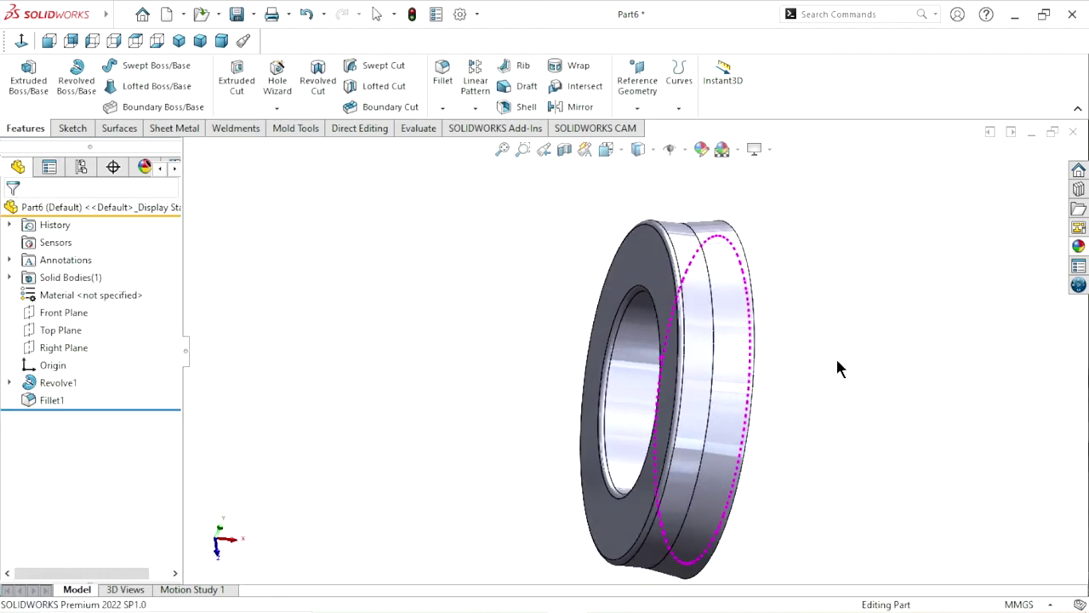
Apply the red Plastic > High Gloss appearance to the ring in isometric view
{"action": "left_click", "coordinate": [178, 41]}
{"action": "left_click", "coordinate": [1078, 248]}
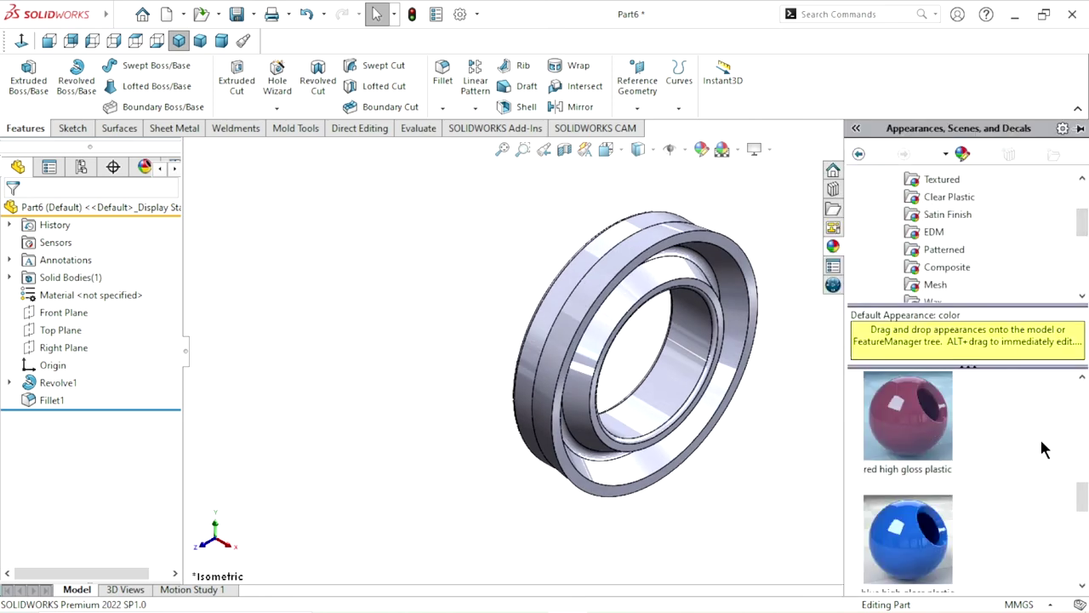
{"action": "scroll", "coordinate": [1001, 280], "scroll_direction": "up", "scroll_amount": 3}
{"action": "double_click", "coordinate": [918, 196]}
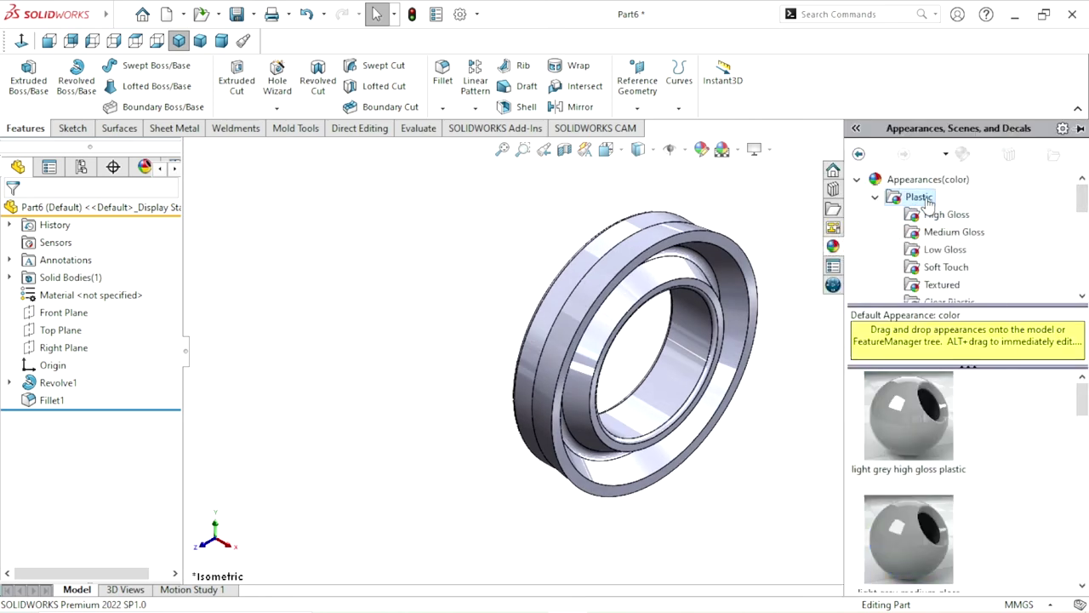
{"action": "double_click", "coordinate": [918, 197]}
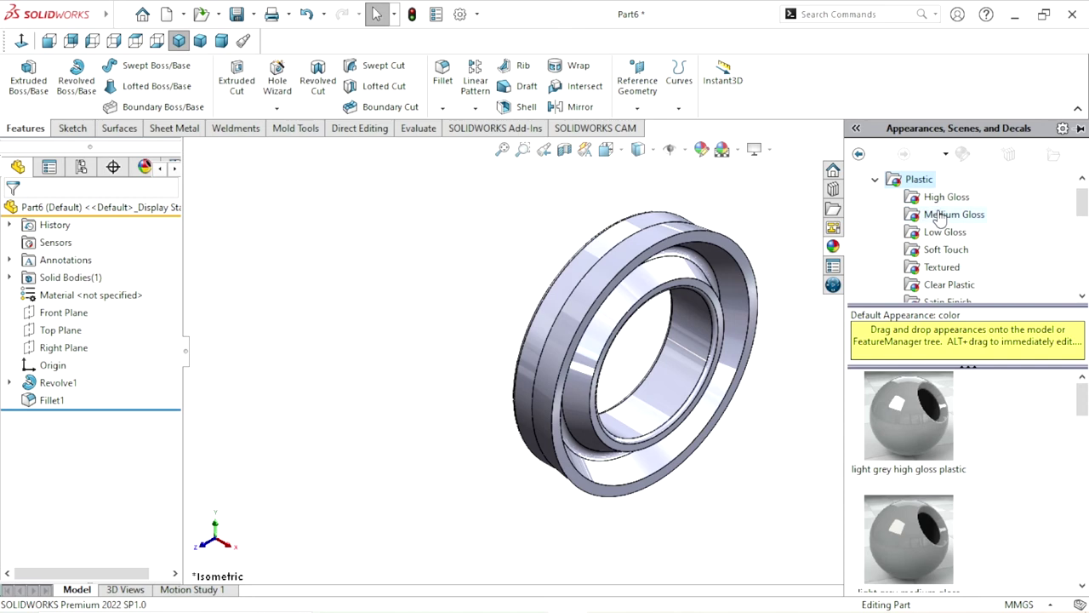
{"action": "left_click", "coordinate": [944, 203]}
{"action": "left_click_drag", "start_coordinate": [1086, 408], "coordinate": [1086, 519]}
{"action": "scroll", "coordinate": [1062, 521], "scroll_direction": "up", "scroll_amount": 1}
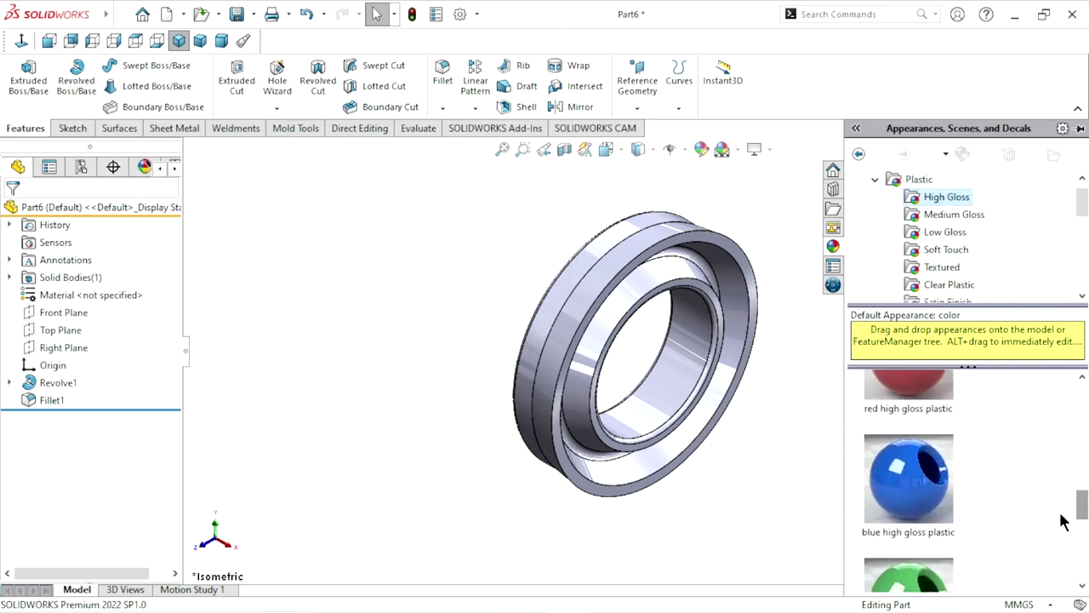
{"action": "double_click", "coordinate": [928, 399]}
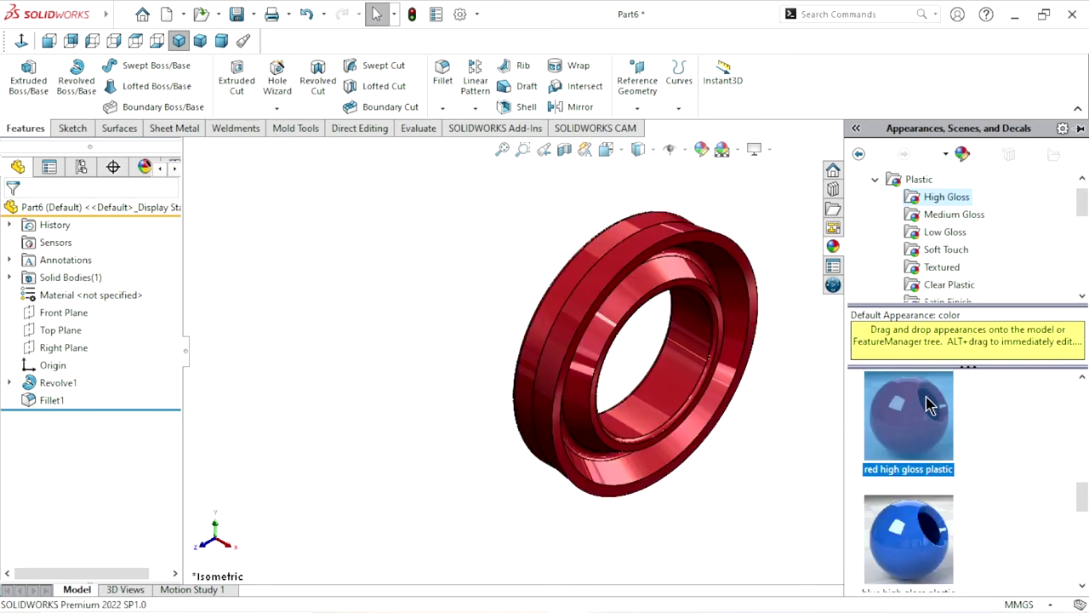
{"action": "left_click", "coordinate": [752, 438]}
Toggle RealView Graphics off and back on, then return to the isometric view
{"action": "scroll", "coordinate": [780, 322], "scroll_direction": "down", "scroll_amount": 1}
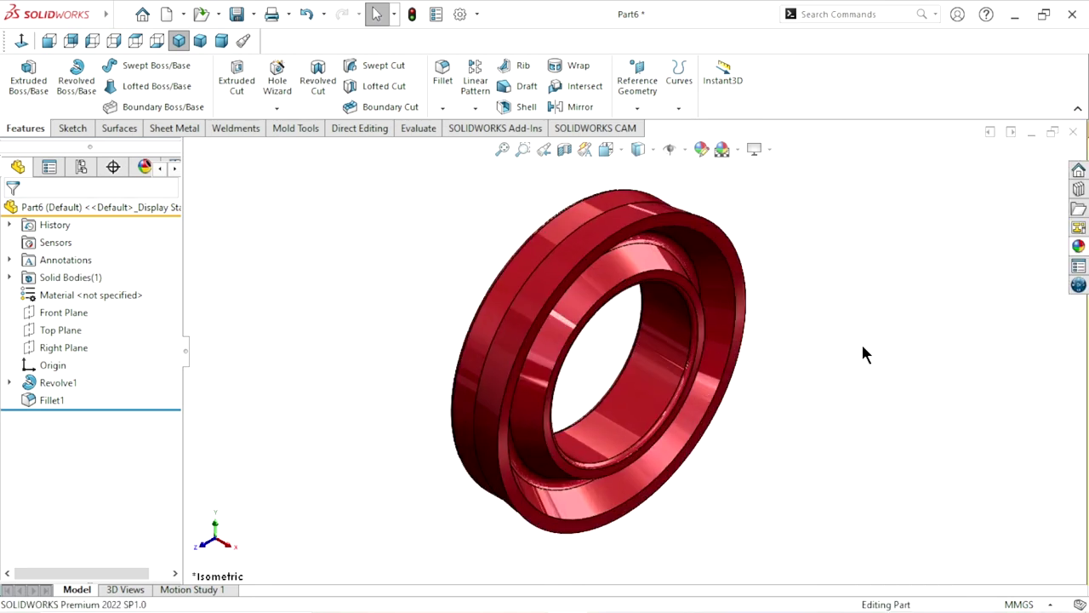
{"action": "left_click", "coordinate": [769, 149]}
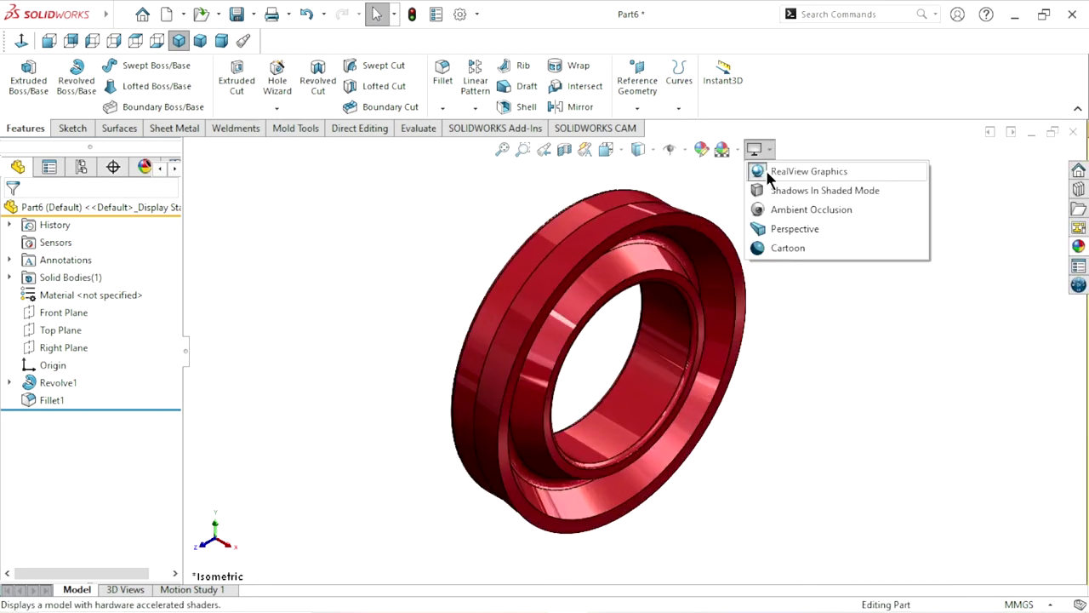
{"action": "left_click", "coordinate": [774, 170]}
{"action": "mouse_move", "coordinate": [774, 376]}
{"action": "middle_mouse_down"}
{"action": "mouse_move", "coordinate": [919, 413]}
{"action": "mouse_move", "coordinate": [851, 426]}
{"action": "mouse_move", "coordinate": [753, 368]}
{"action": "middle_mouse_up"}
{"action": "left_click", "coordinate": [769, 149]}
{"action": "left_click", "coordinate": [775, 174]}
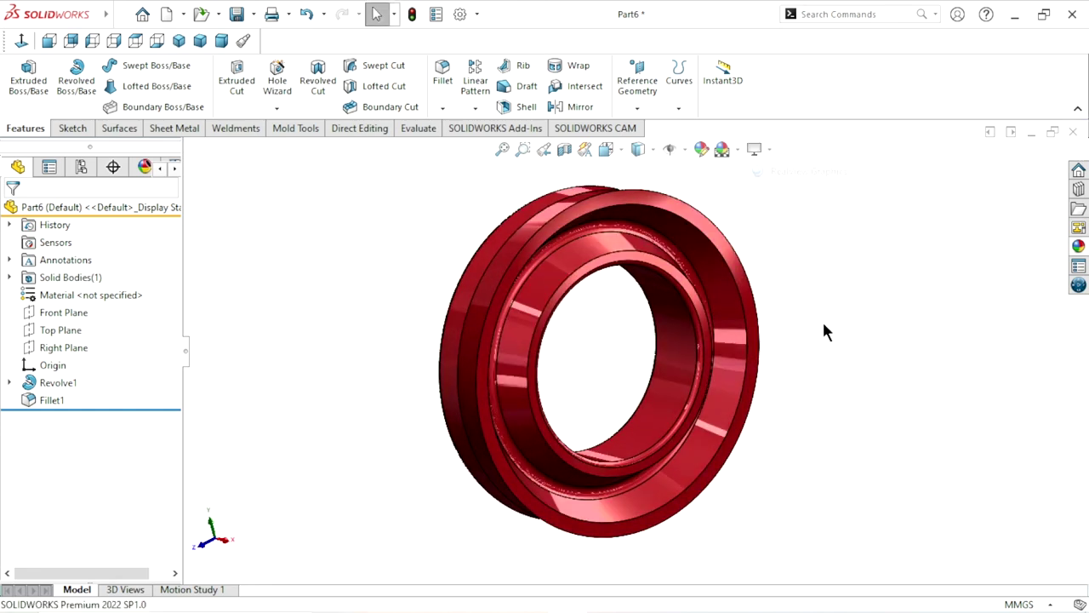
{"action": "left_click", "coordinate": [183, 40]}
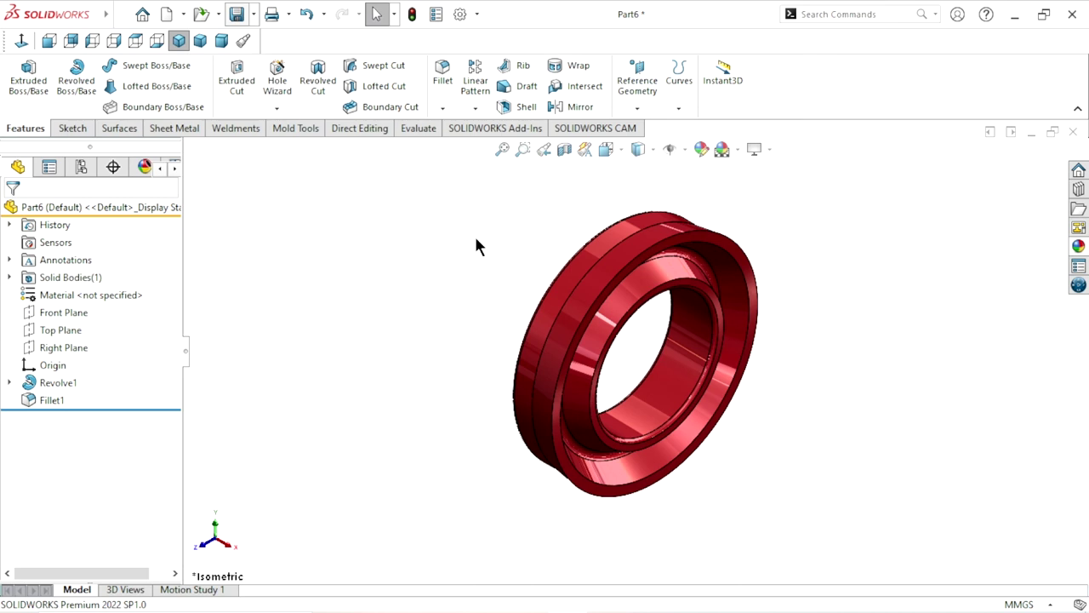
Save the part as 'Big seal' in the Jack folder, then view it in Trimetric and Isometric
{"action": "key", "text": "ctrl+s"}
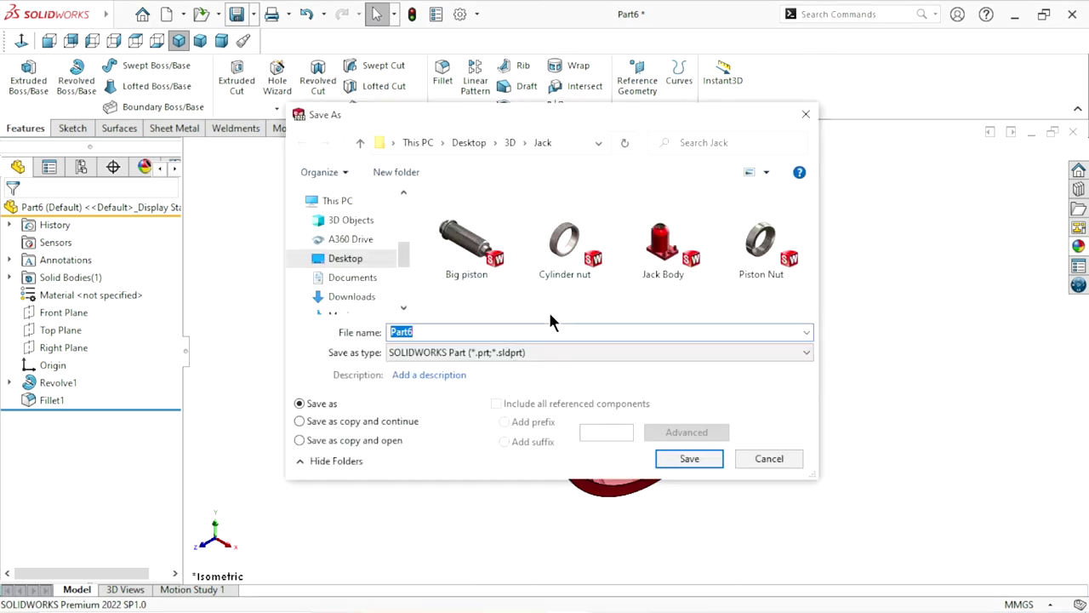
{"action": "type", "text": "Big "}
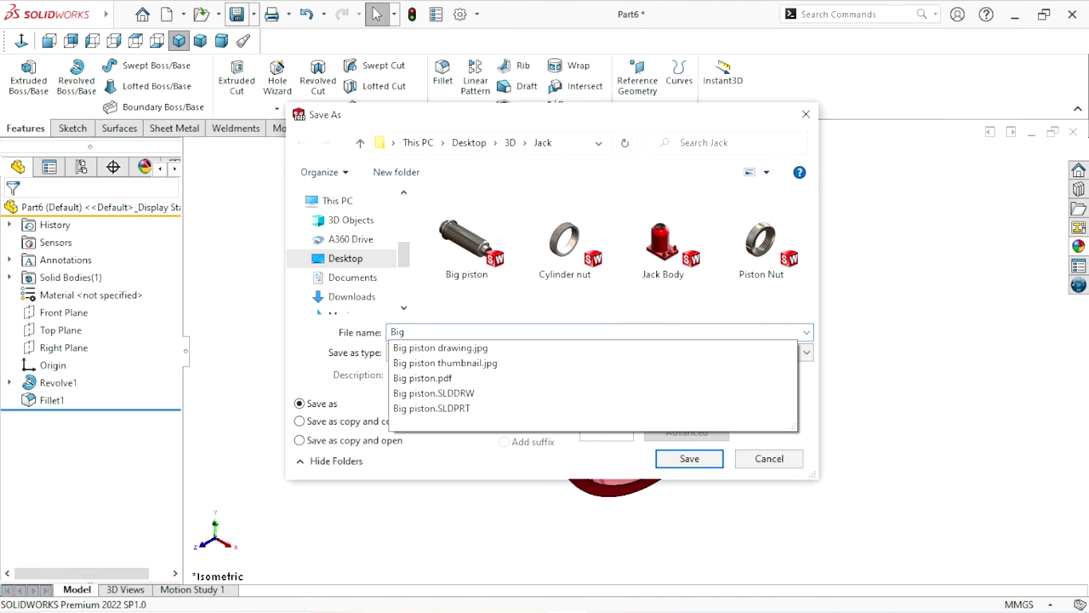
{"action": "type", "text": "seal"}
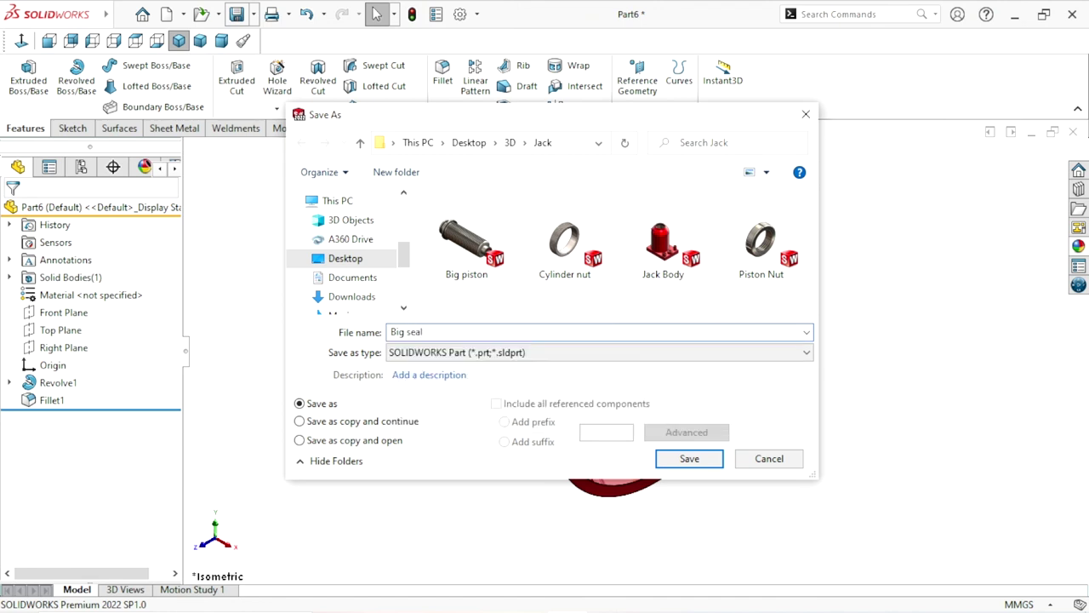
{"action": "left_click", "coordinate": [691, 460]}
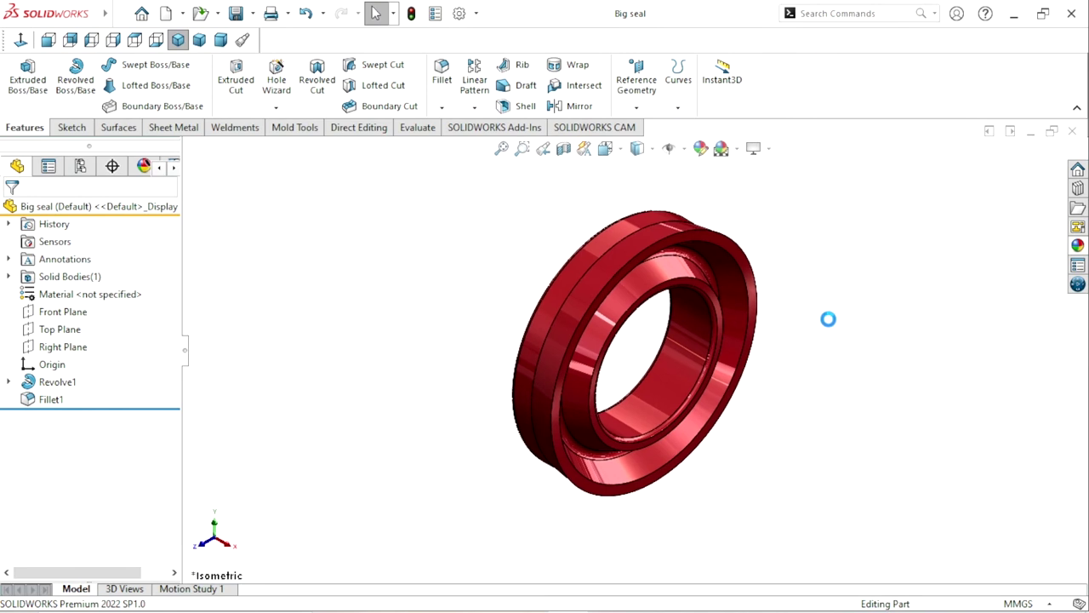
{"action": "scroll", "coordinate": [826, 280], "scroll_direction": "down", "scroll_amount": 2}
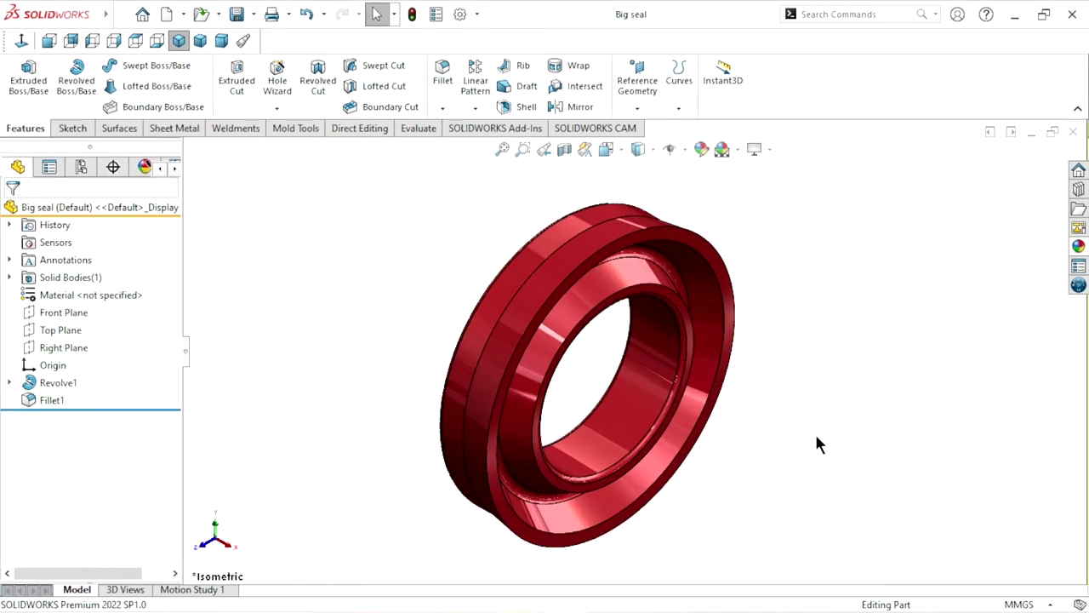
{"action": "left_click", "coordinate": [199, 42]}
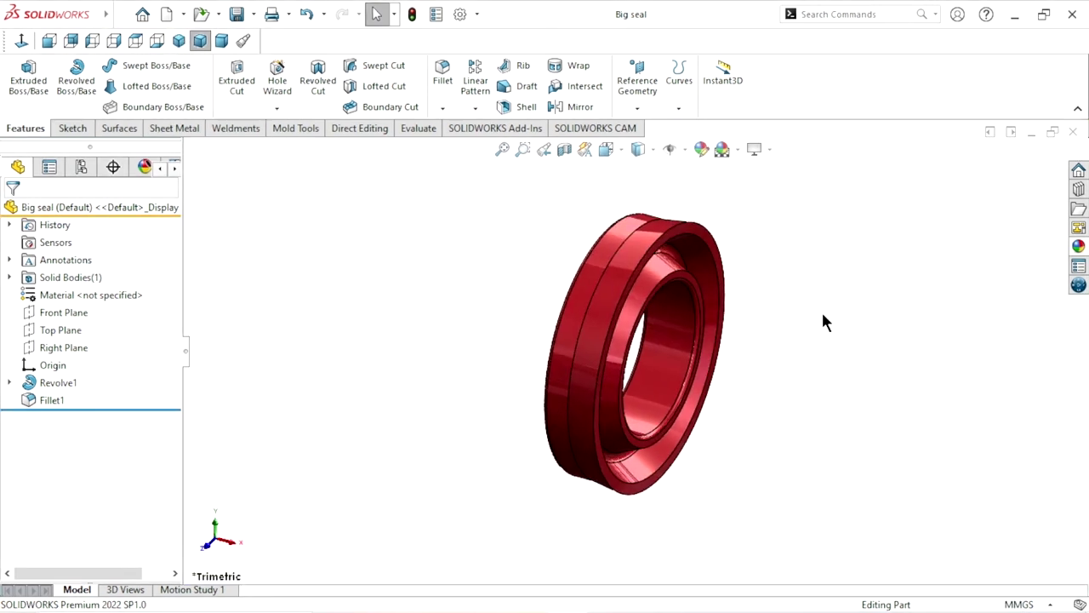
{"action": "left_click", "coordinate": [179, 41]}
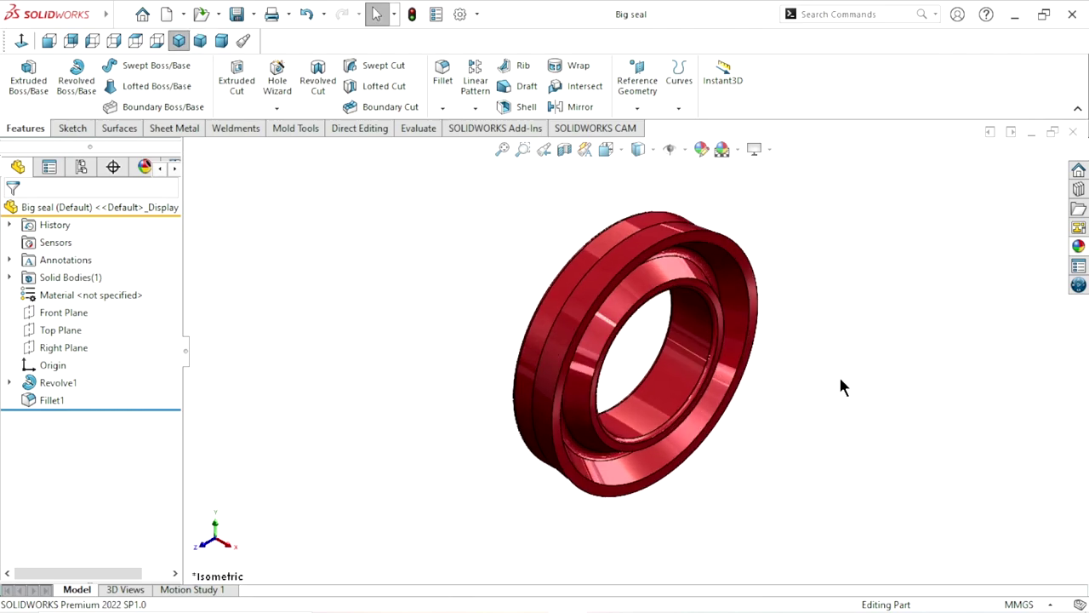